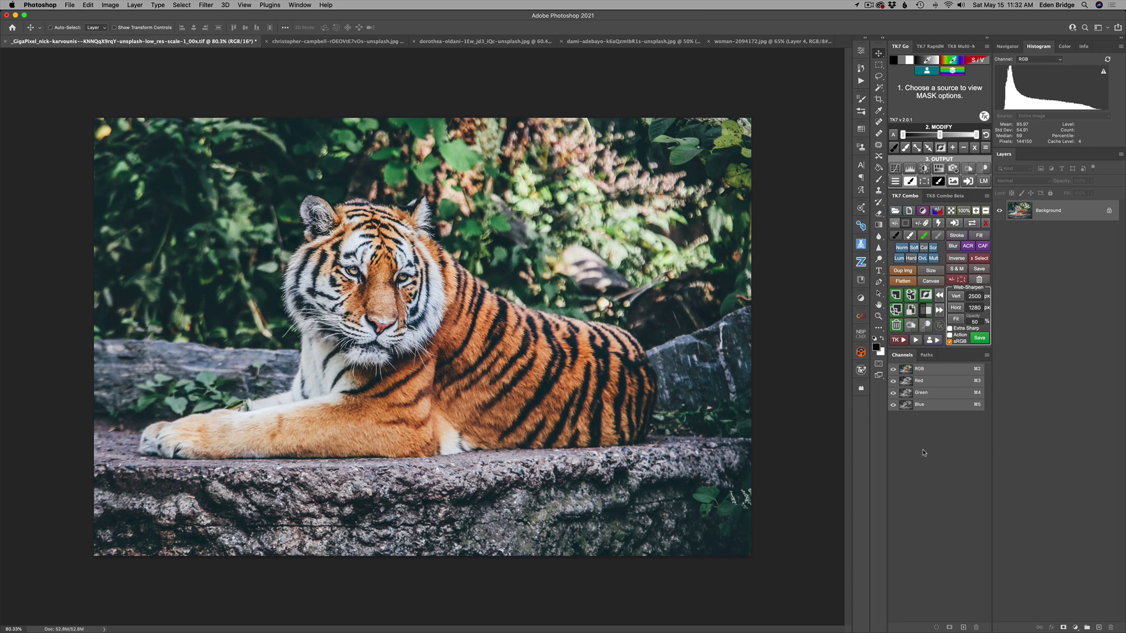
Add a Gradient Map adjustment layer above the tiger photo's Background layer.
click(912, 505)
click(1075, 627)
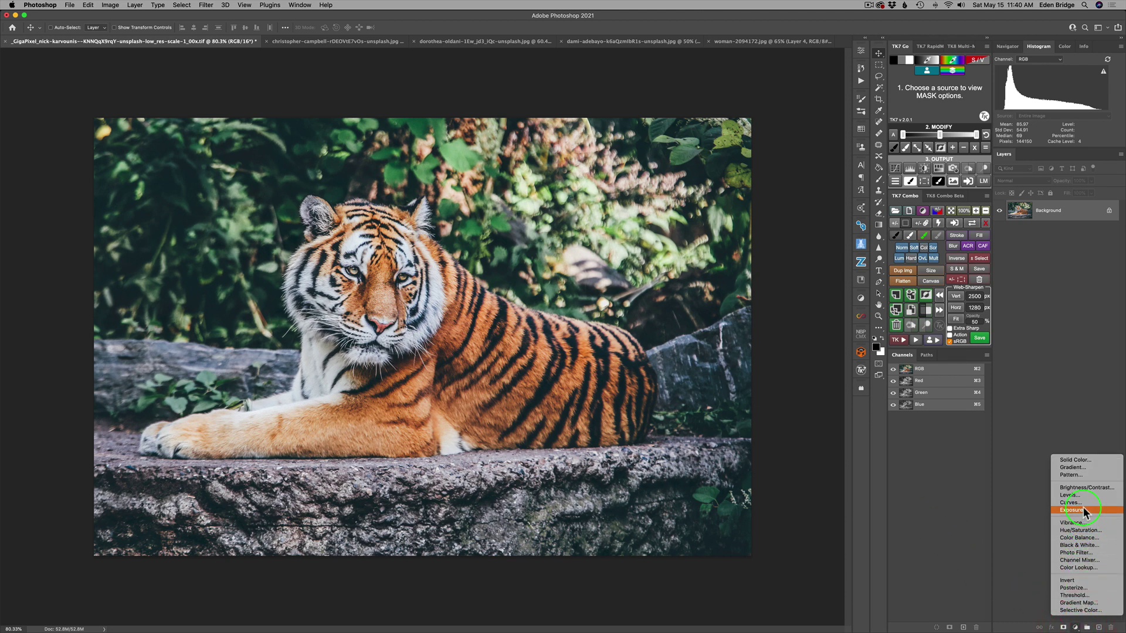
click(1084, 604)
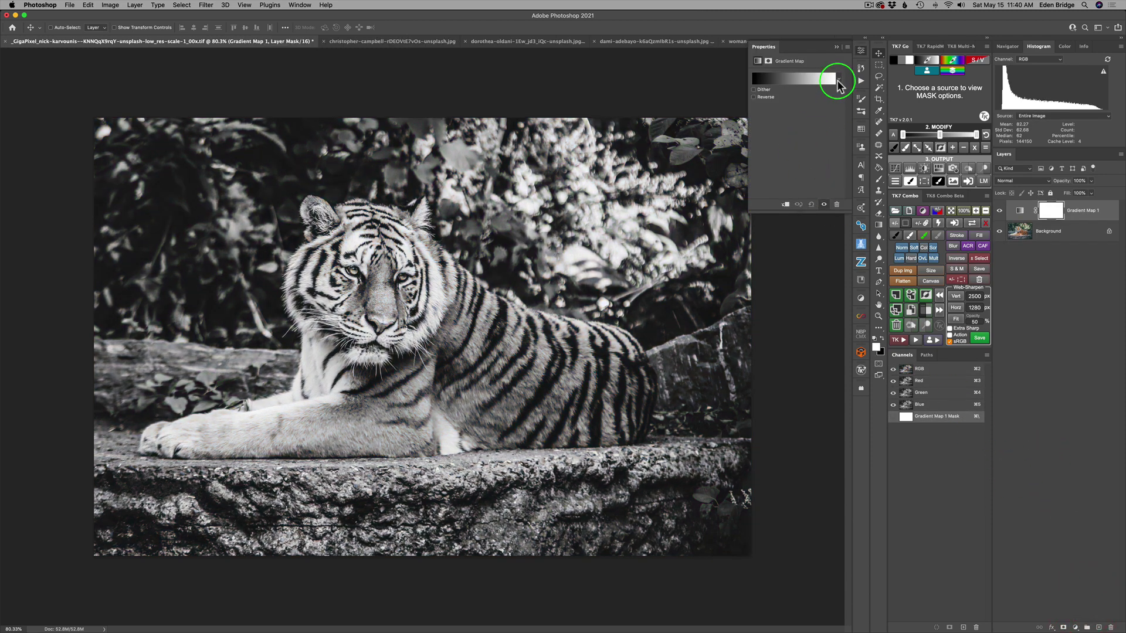
Try the Basics gradient presets on the Gradient Map and keep the black-to-white one.
click(839, 79)
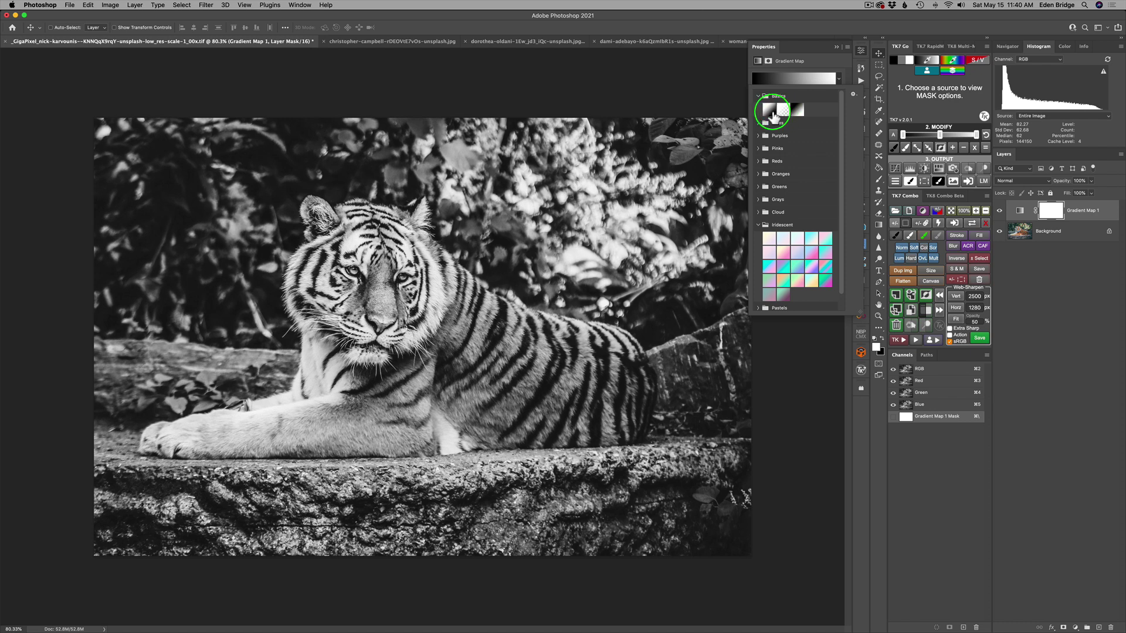
click(770, 111)
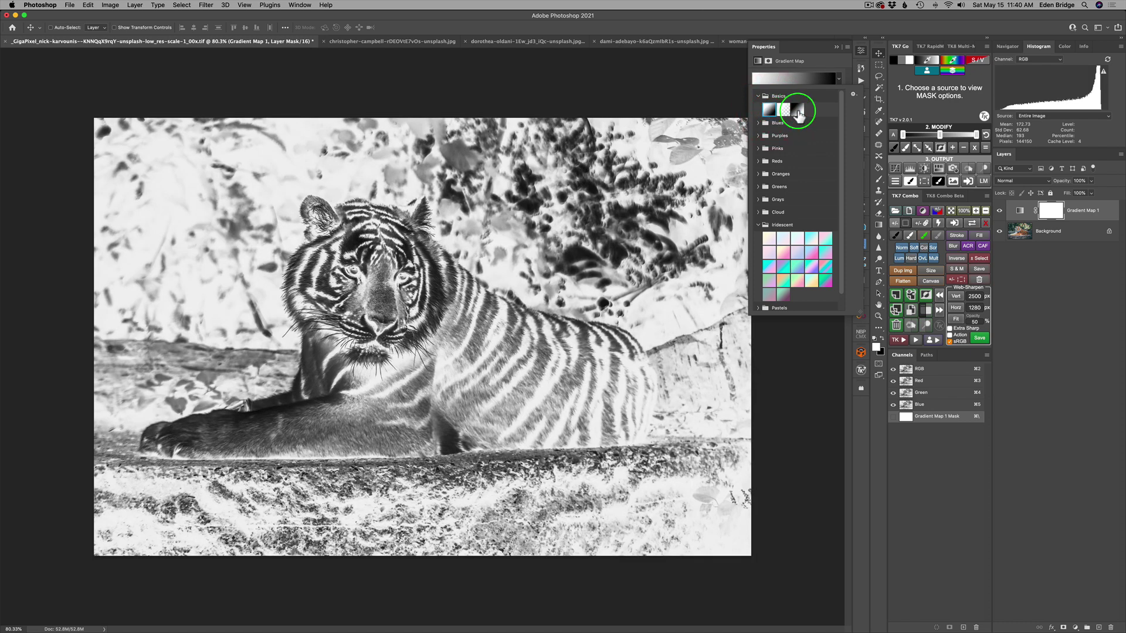
click(798, 110)
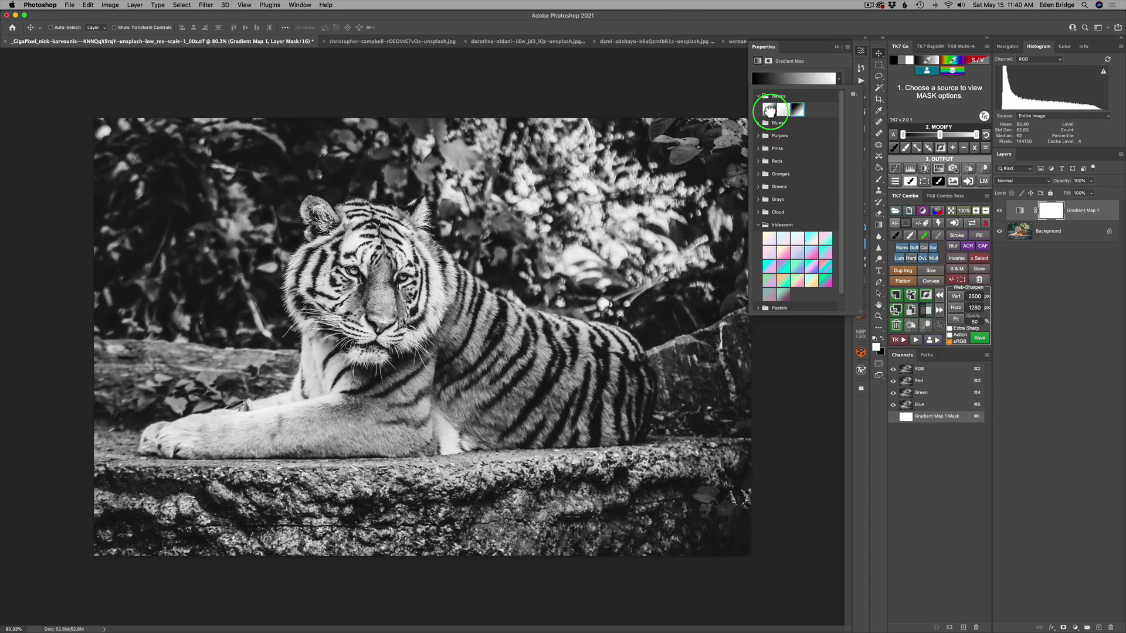
click(770, 112)
click(798, 110)
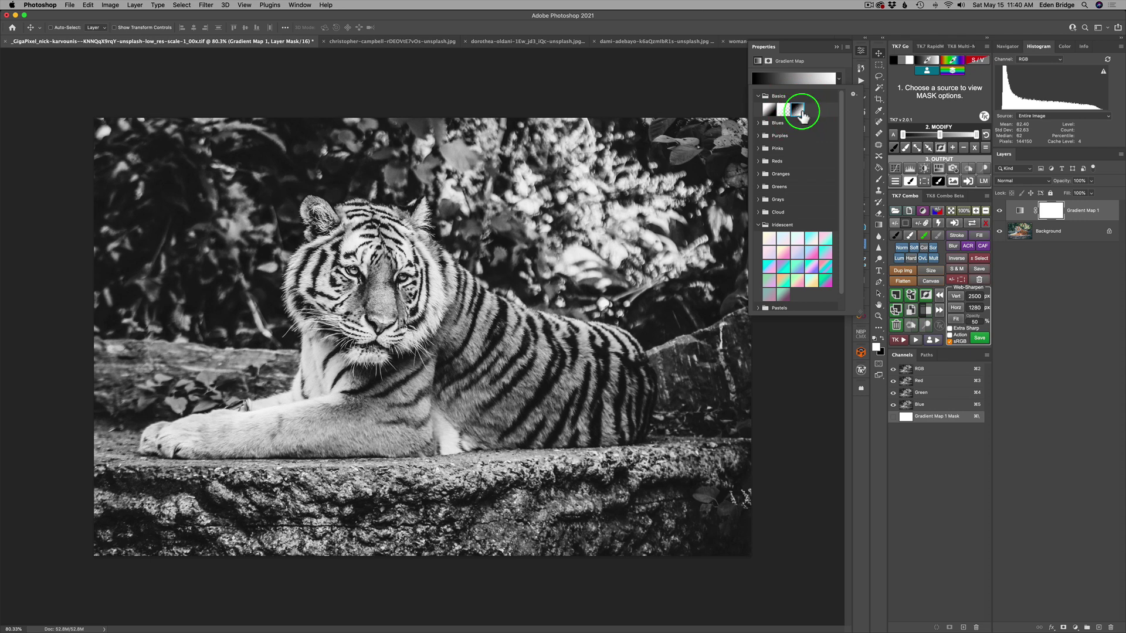
click(862, 52)
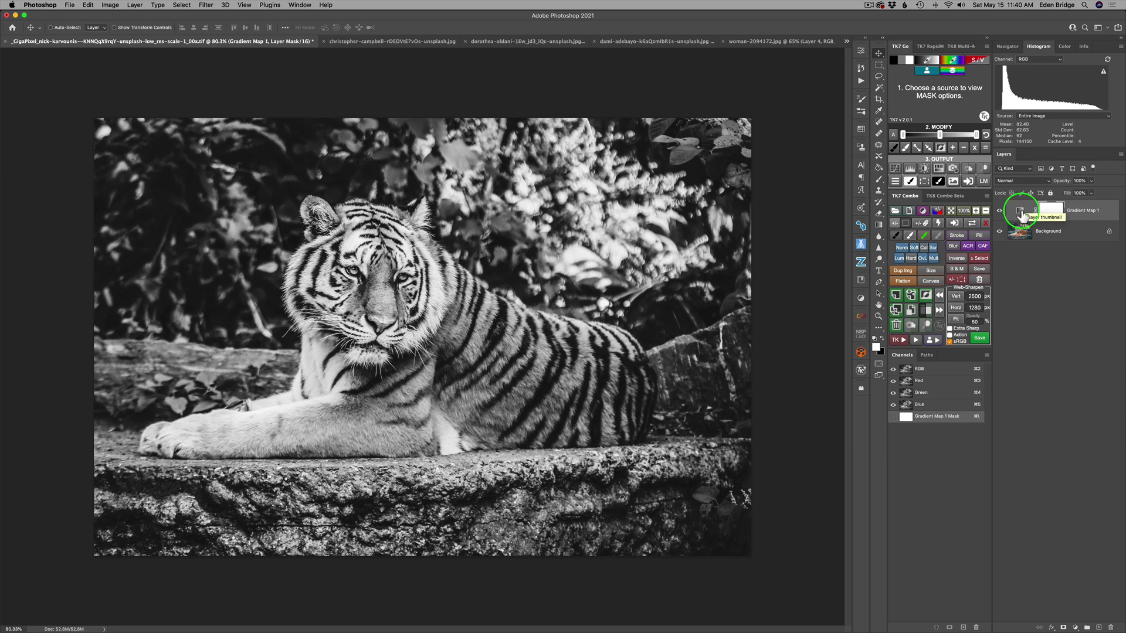
Stamp the visible black-and-white image onto a new layer and open Neural Filters for it.
click(911, 295)
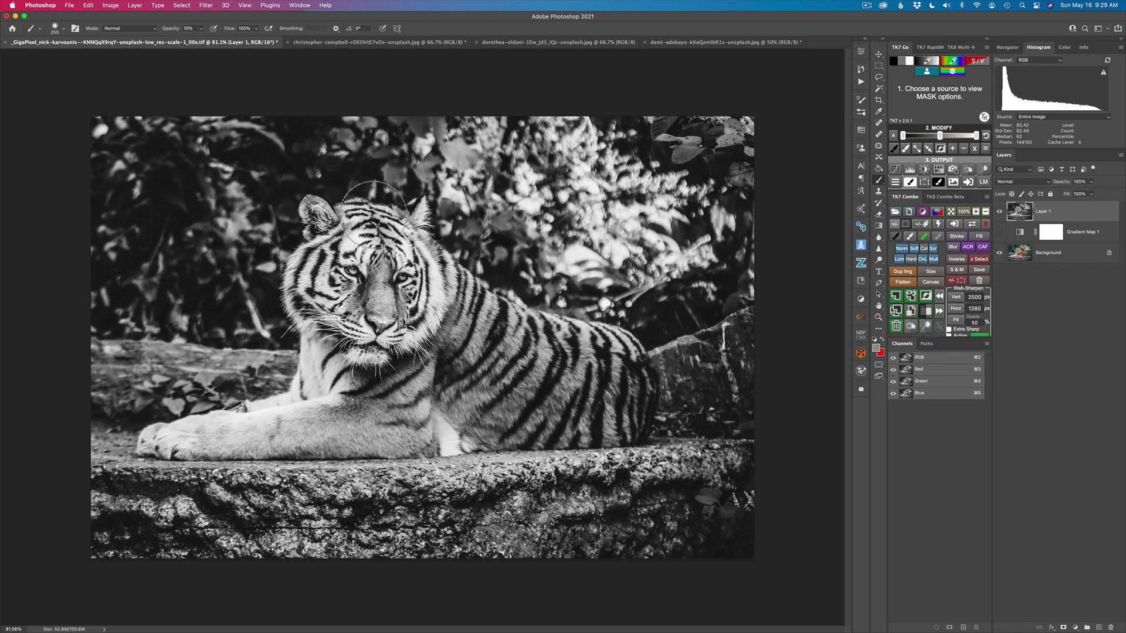
click(208, 7)
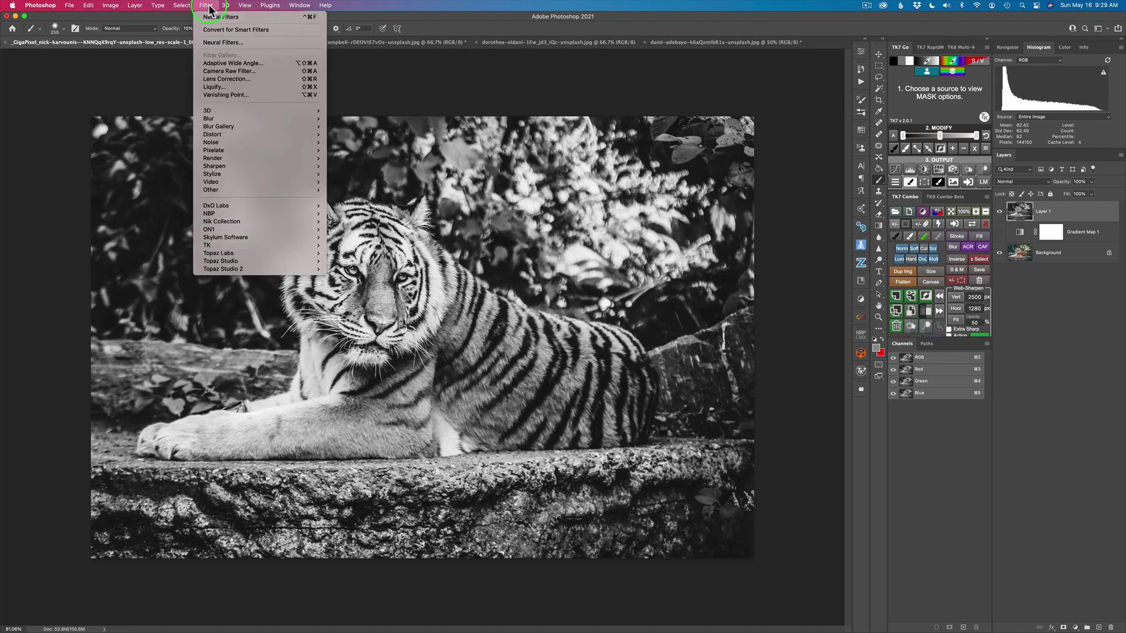
click(227, 43)
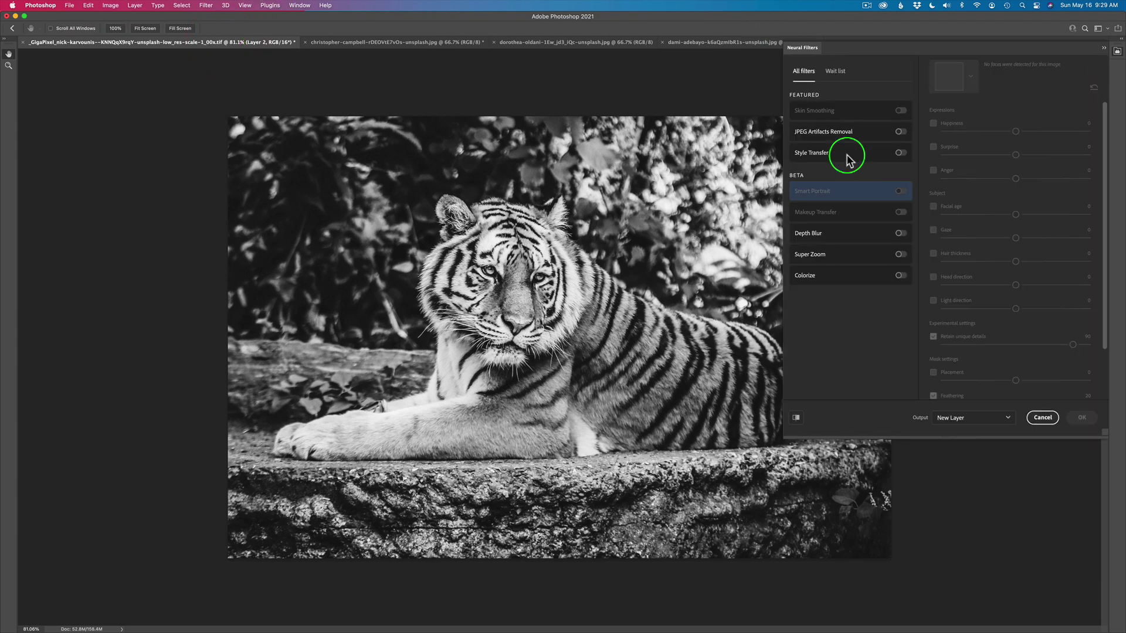
Check the wait-listed neural filters and turn on the Colorize filter for the tiger image.
click(837, 73)
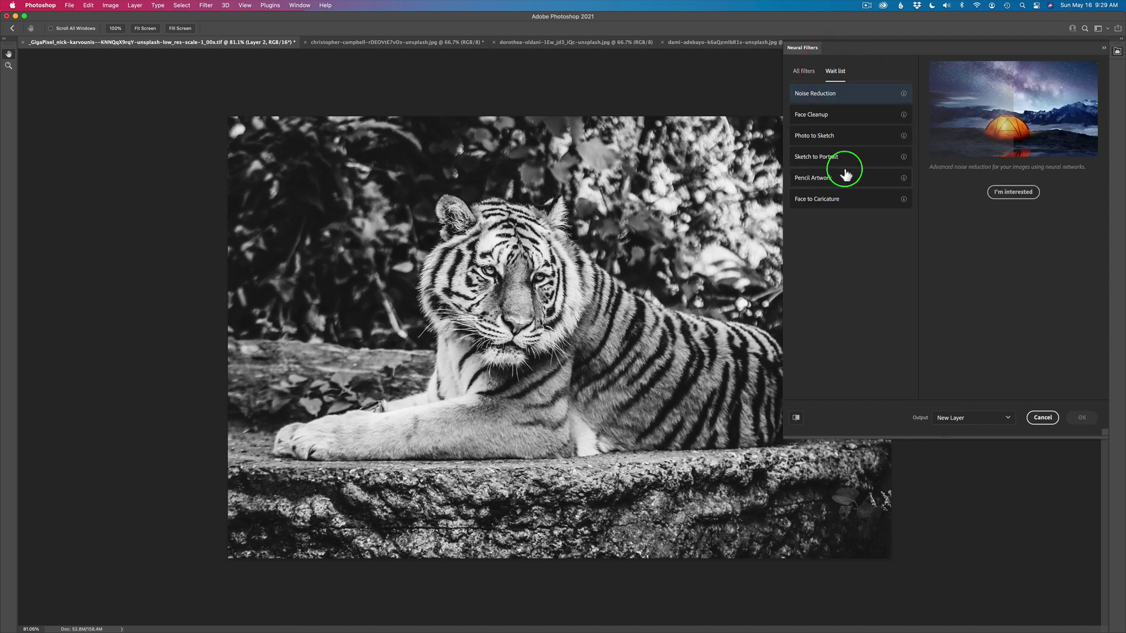
click(803, 73)
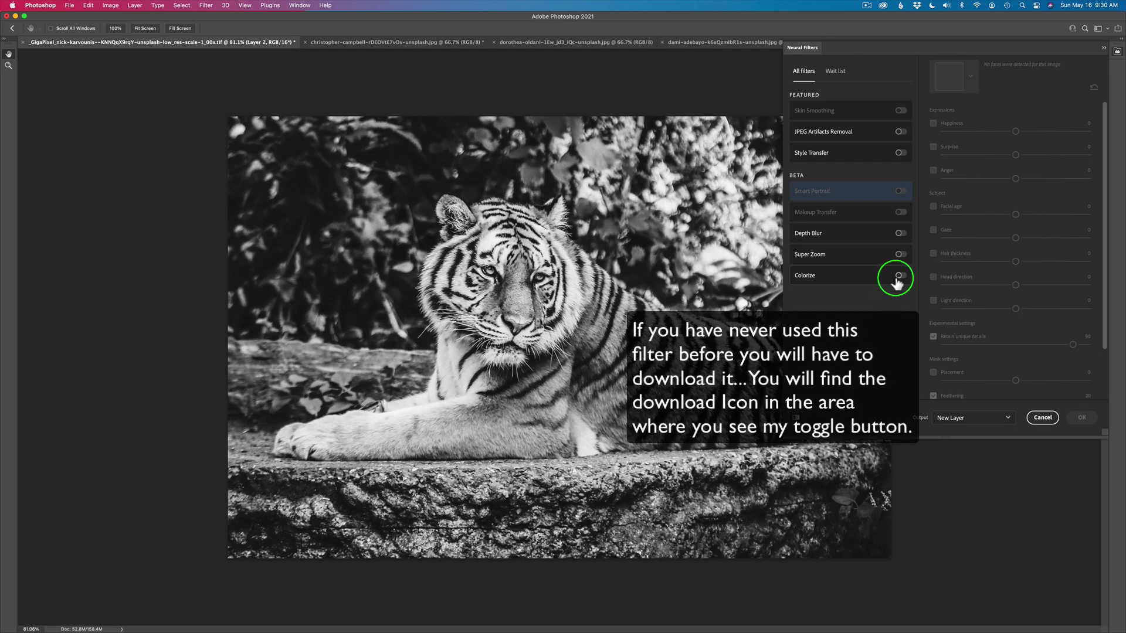
mouse_move(842, 281)
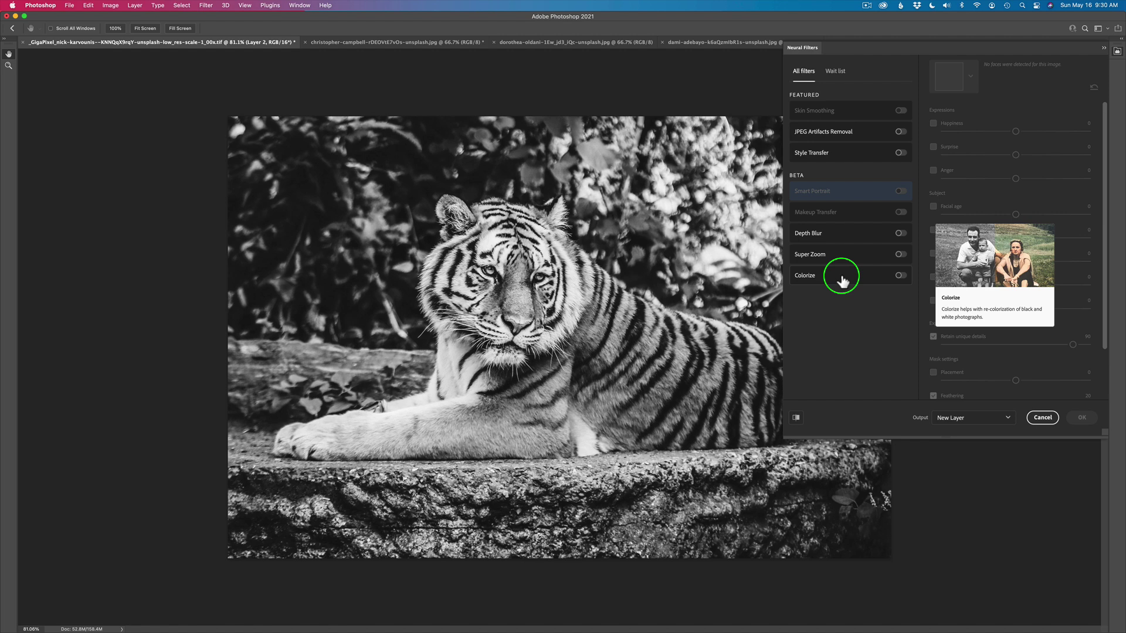
click(900, 275)
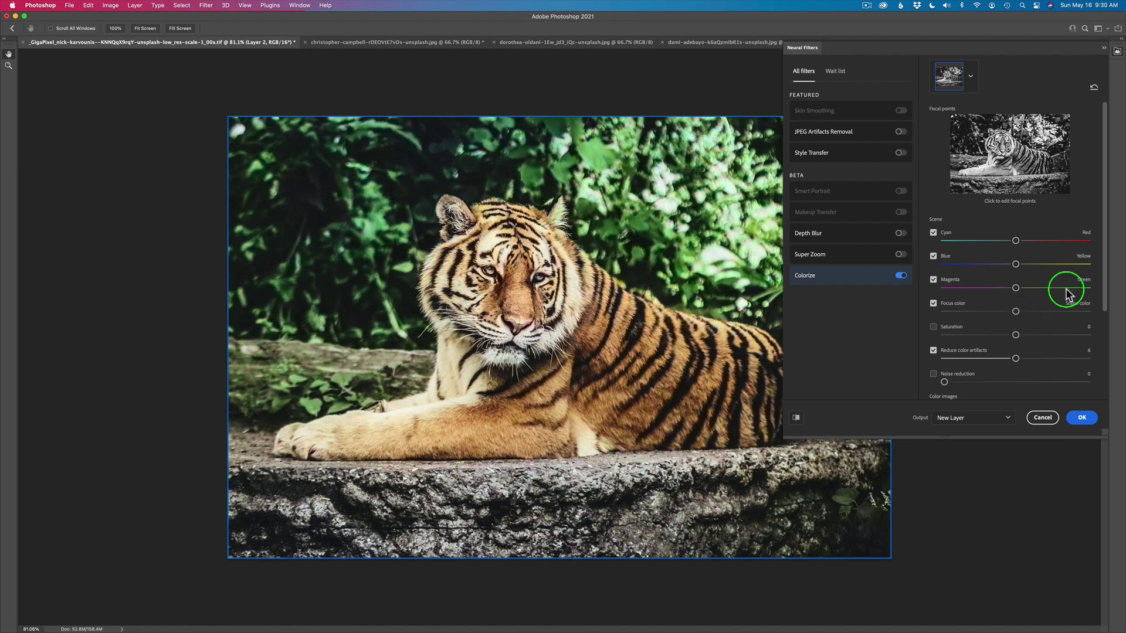
Raise the Colorize filter's saturation to +13.
drag(1103, 284, 1104, 308)
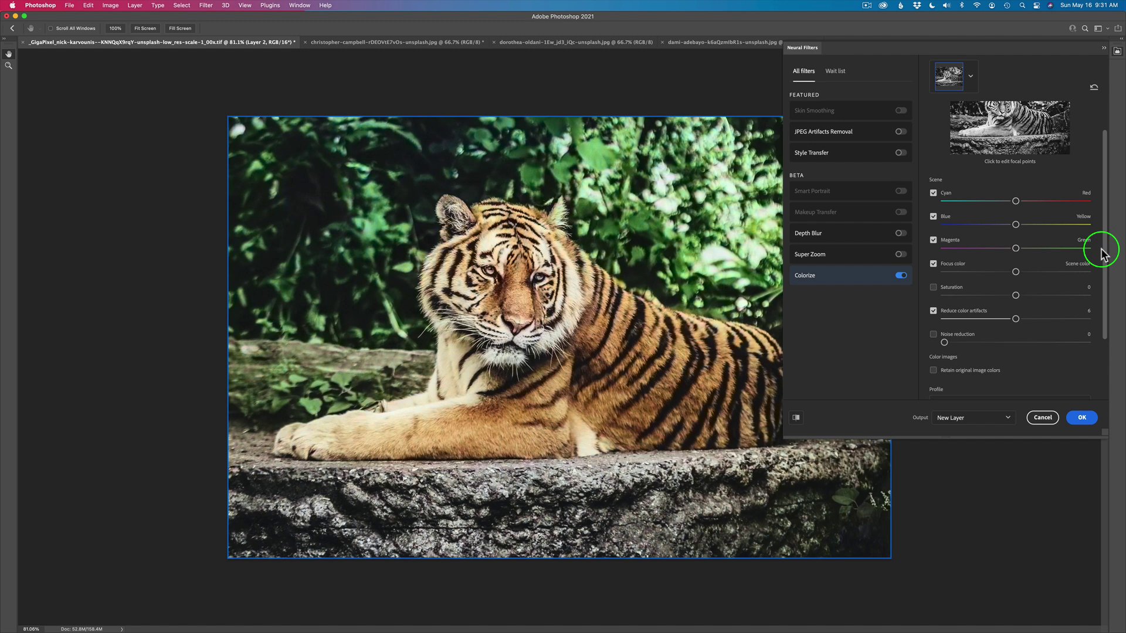
mouse_move(1102, 247)
mouse_down()
mouse_move(1103, 284)
mouse_move(1107, 262)
mouse_up()
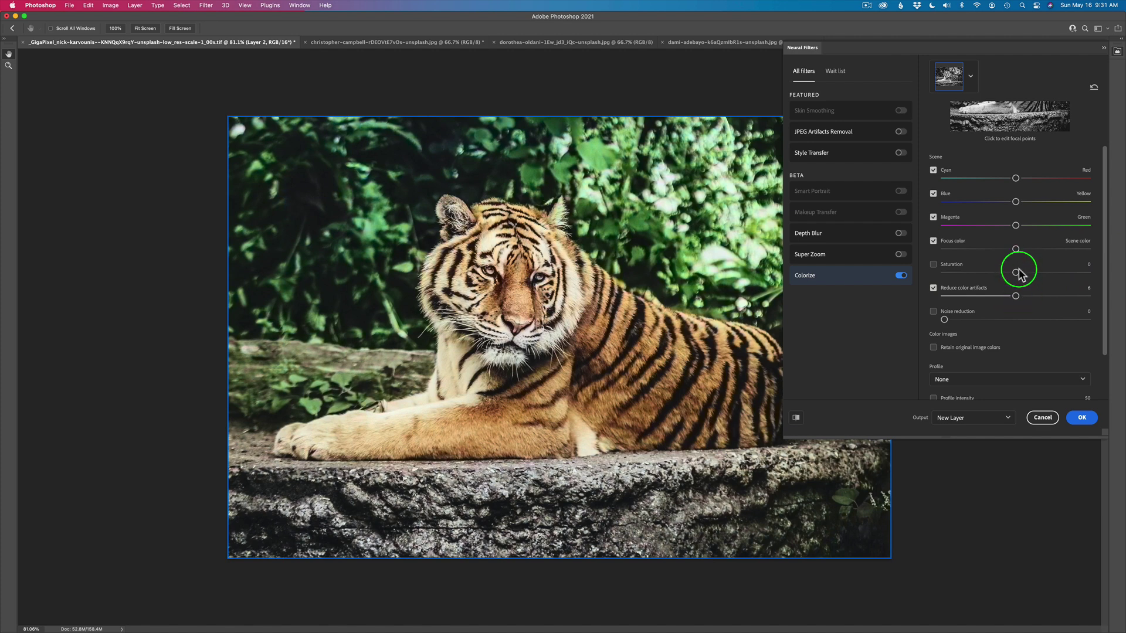
drag(1016, 272, 1032, 274)
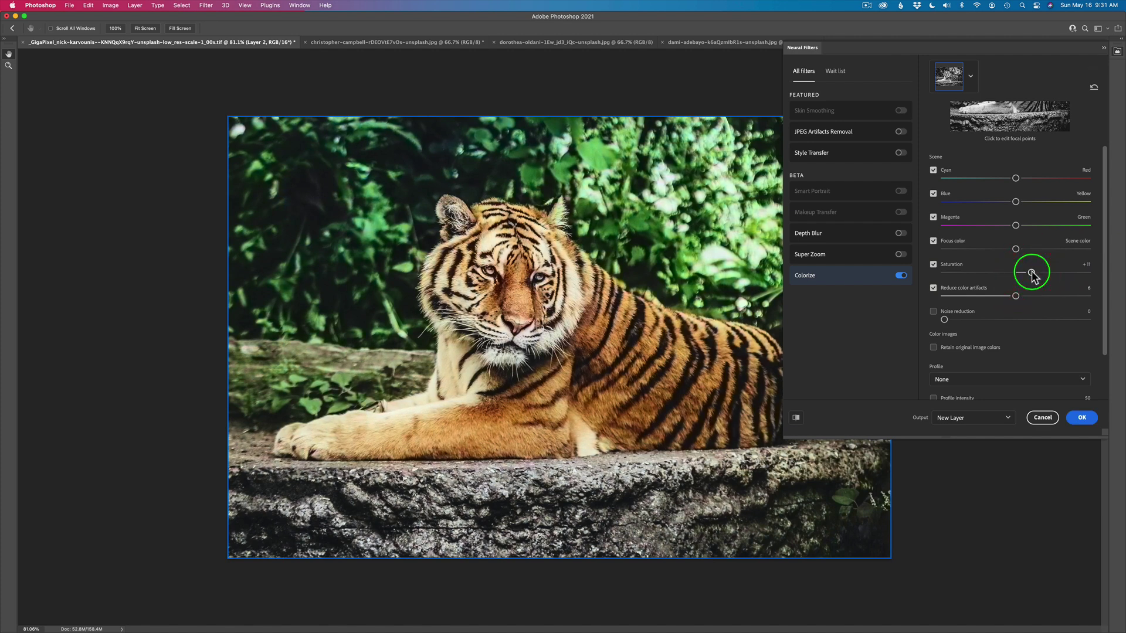
drag(1033, 273, 1035, 276)
Review the retro color profiles offered by Colorize, leaving the profile set to None.
scroll(1106, 267, down, 3)
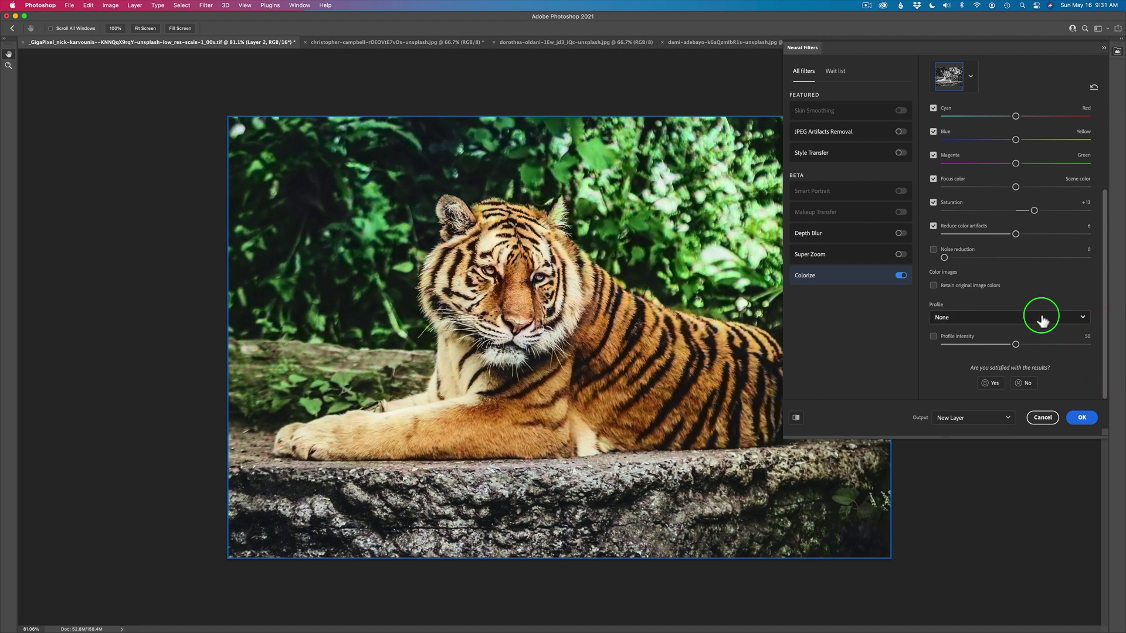
click(1085, 320)
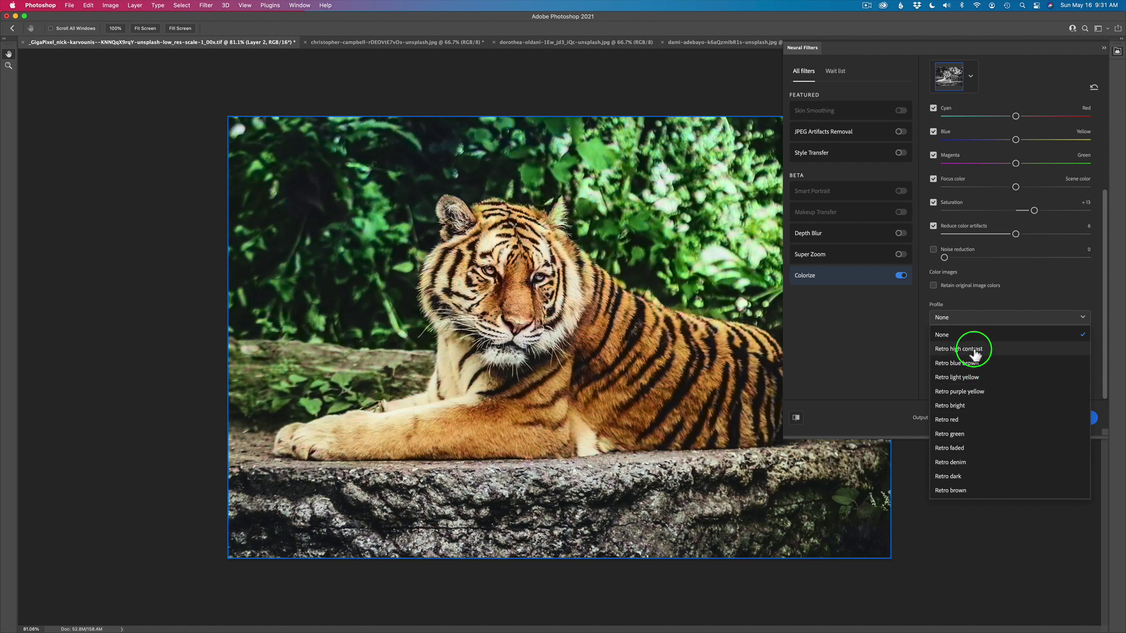
click(1030, 286)
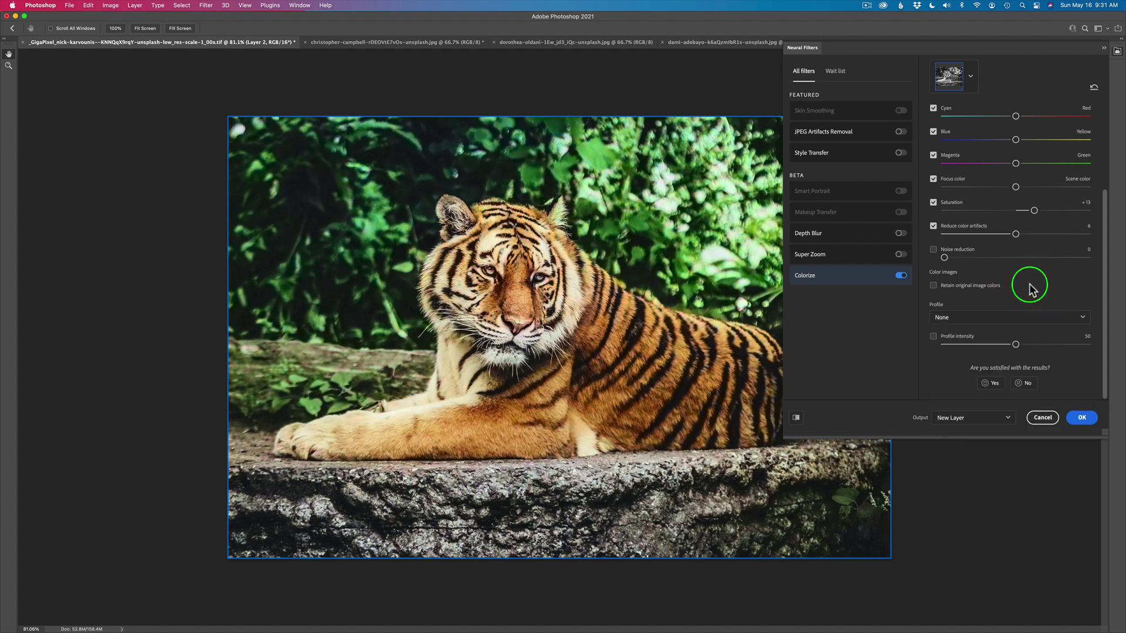
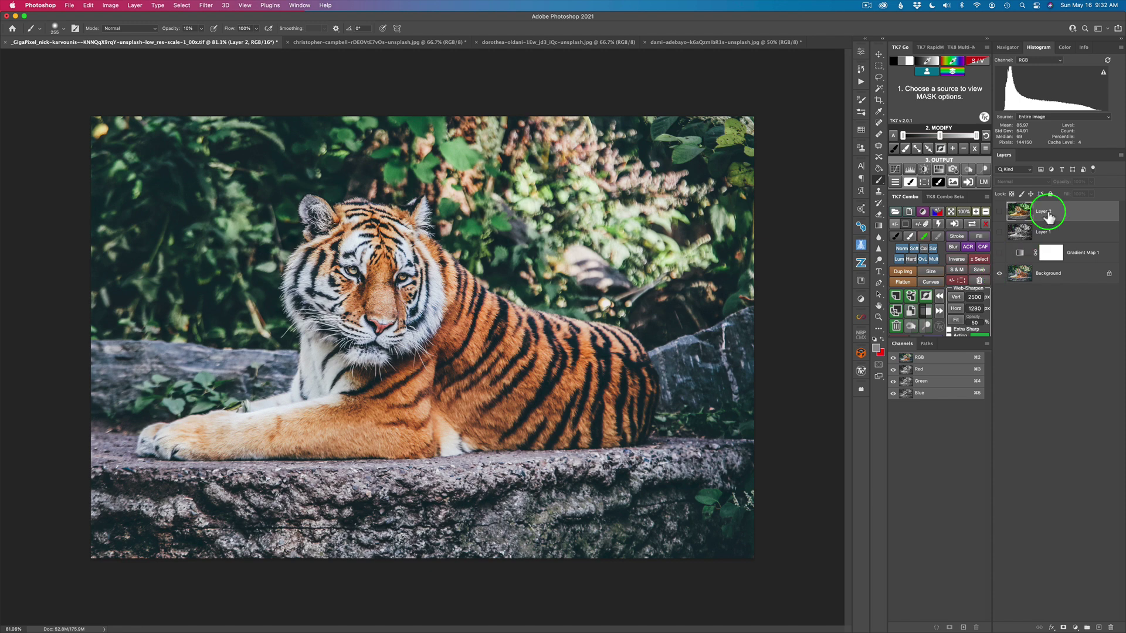
Show Layer 1 and Layer 2 in turn, and compare the colorized result with the isolated Background layer.
click(1000, 233)
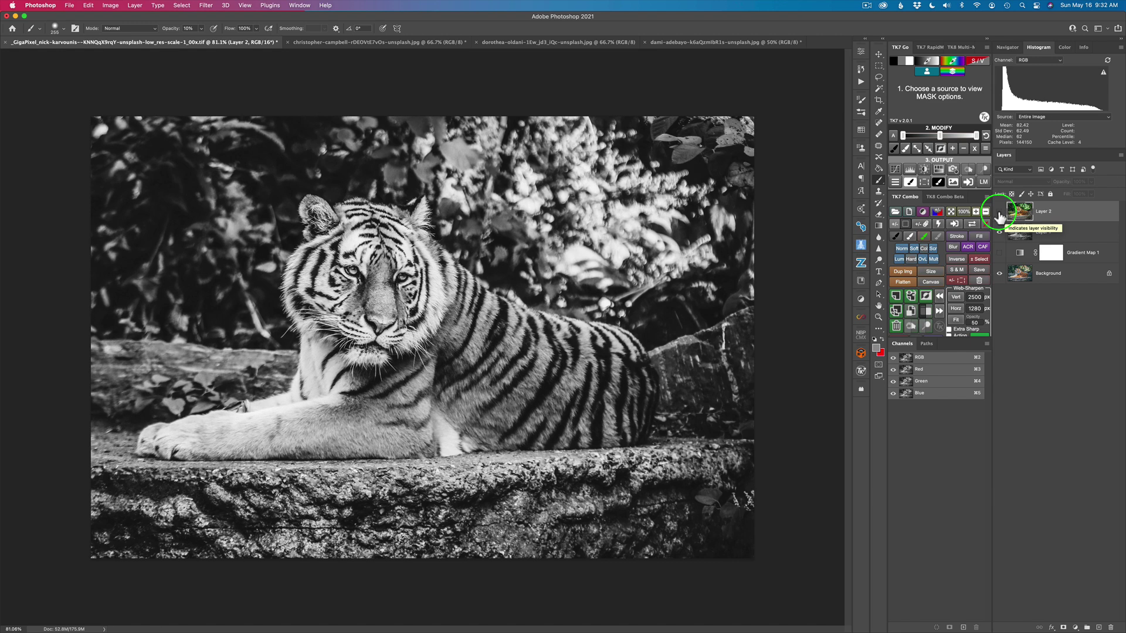
click(1000, 215)
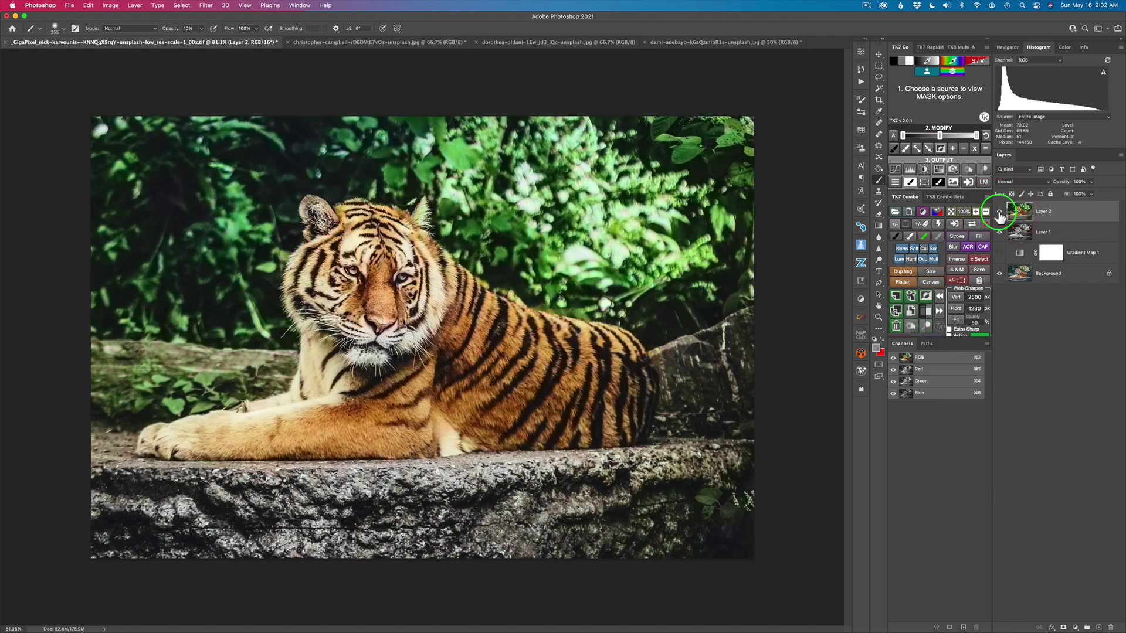
alt+click(999, 273)
Isolate Layer 2 and inspect the tiger's fur and the stone ledge up close for missing pixels.
alt+click(1000, 215)
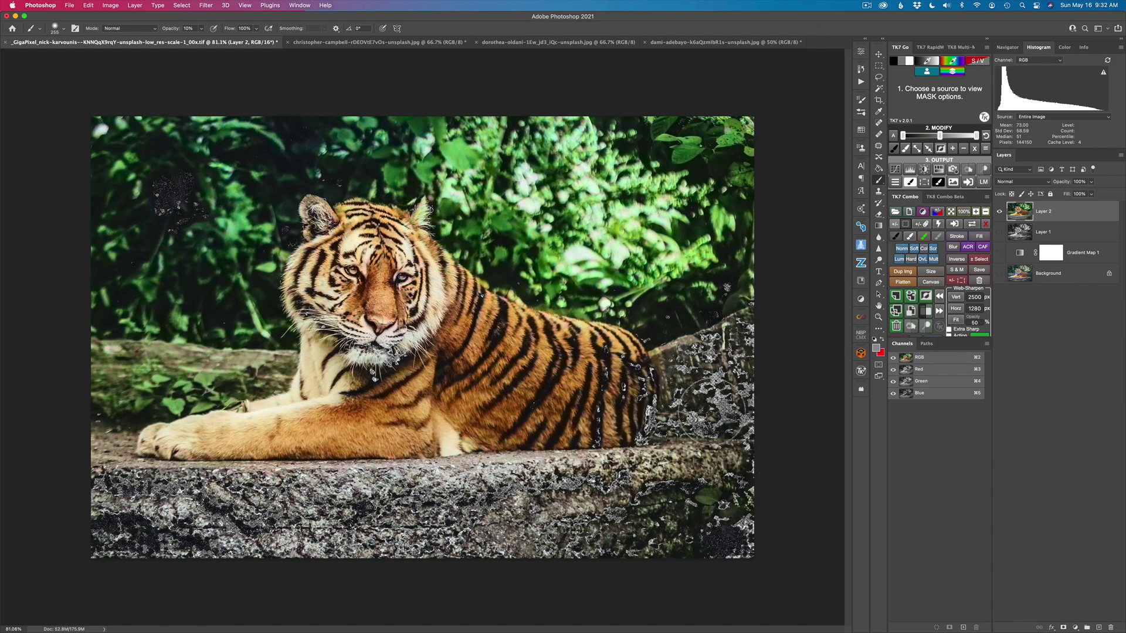
scroll(577, 370, up, 10)
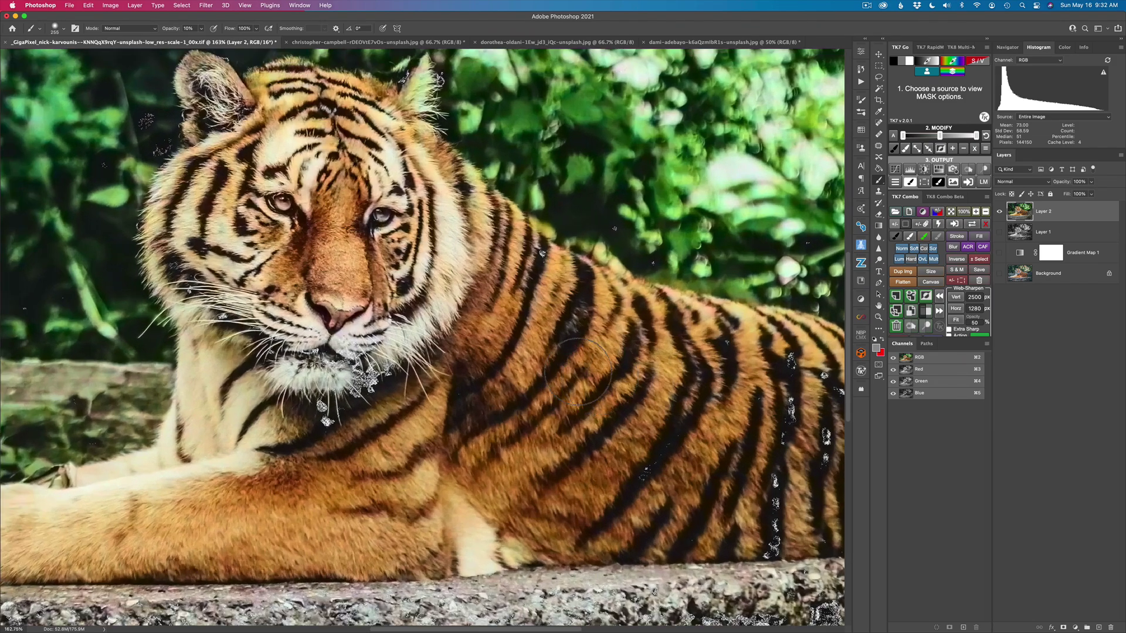
scroll(578, 369, down, 5)
scroll(580, 370, up, 8)
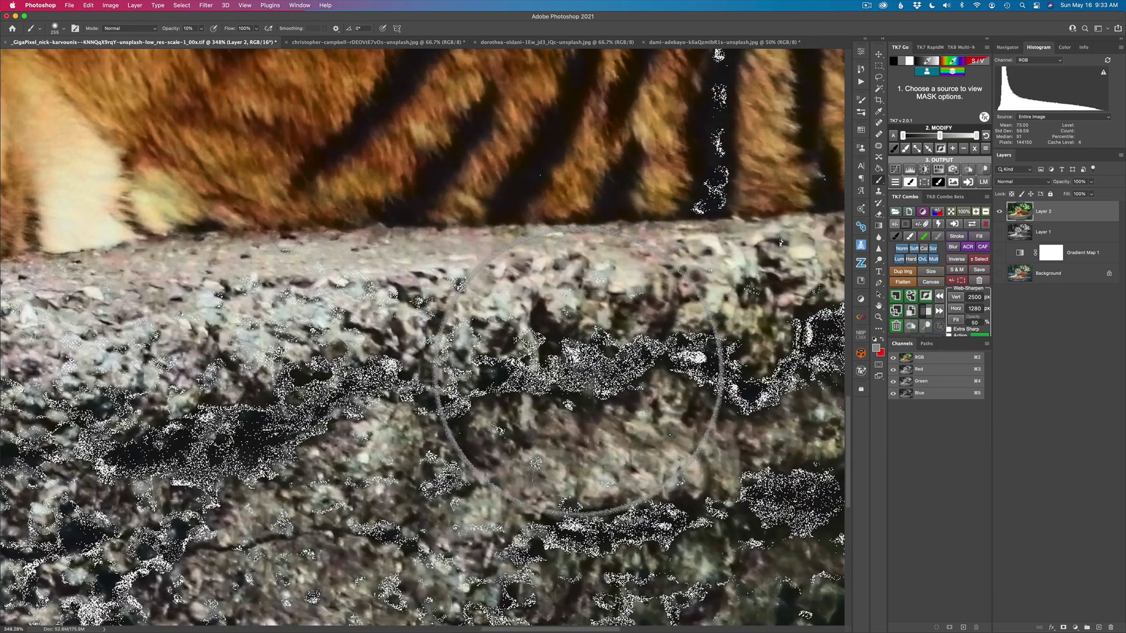
scroll(579, 370, down, 6)
scroll(578, 378, down, 3)
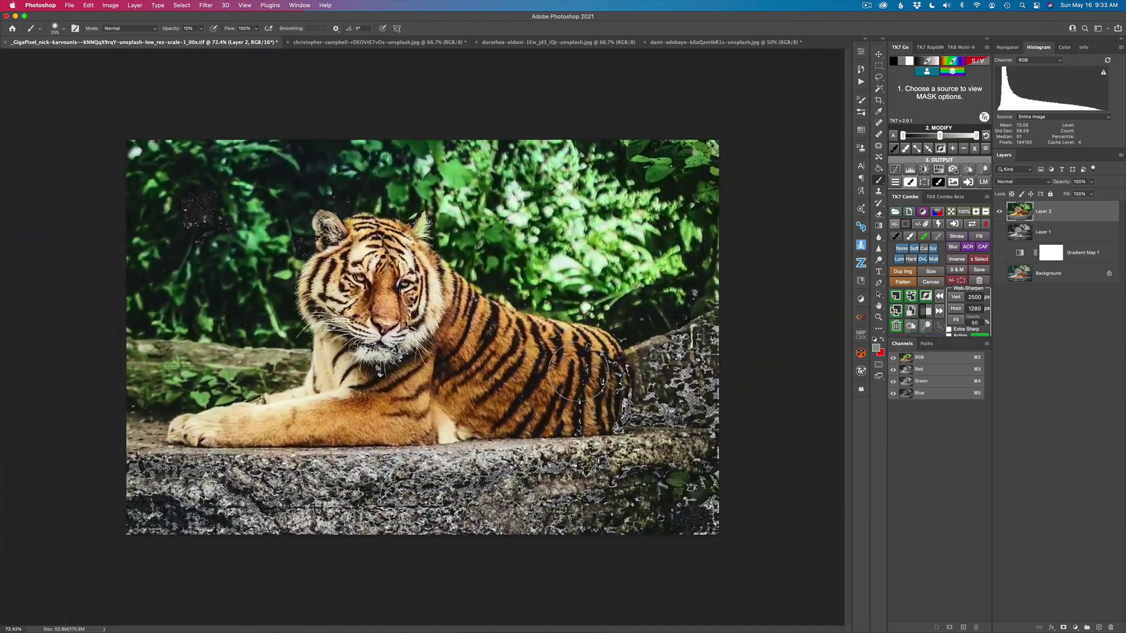
Show the black-and-white Layer 1 beneath Layer 2 and inspect the areas it fills in.
click(1000, 232)
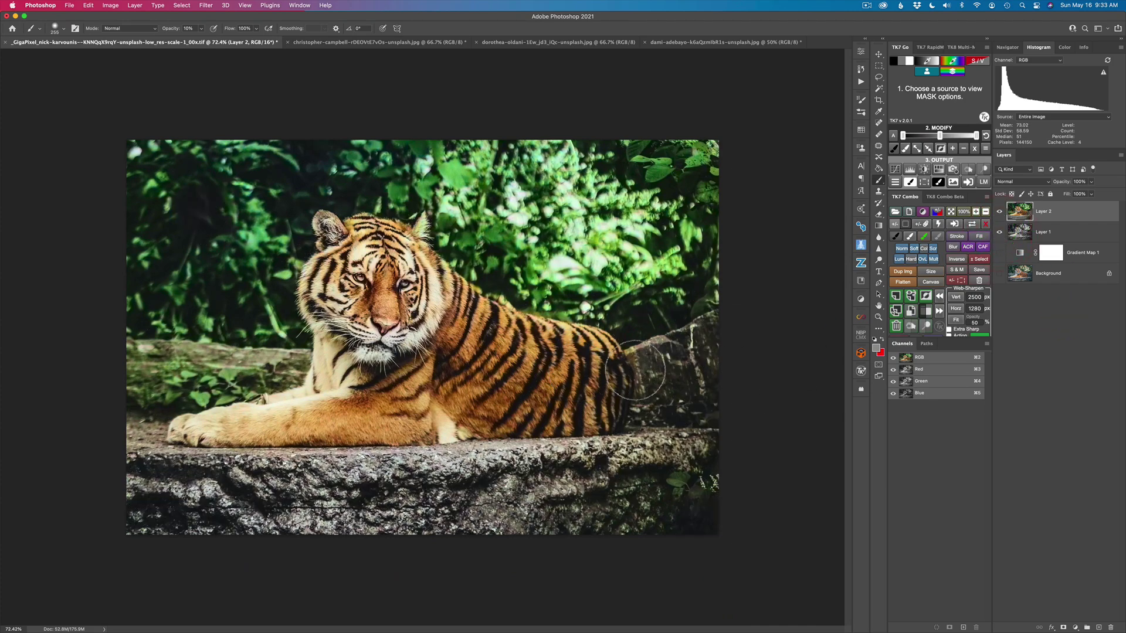
scroll(636, 370, up, 4)
scroll(635, 371, down, 4)
scroll(635, 371, up, 1)
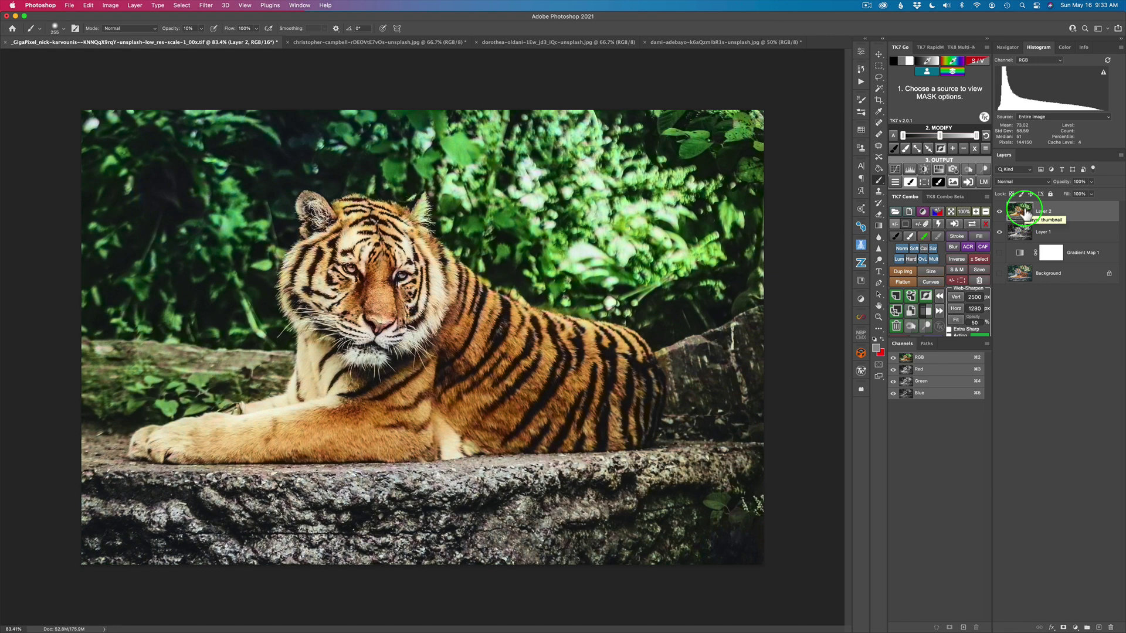
Stamp the visible layers onto a new top layer, and hide the layers below to inspect it on the stone ledge.
click(912, 298)
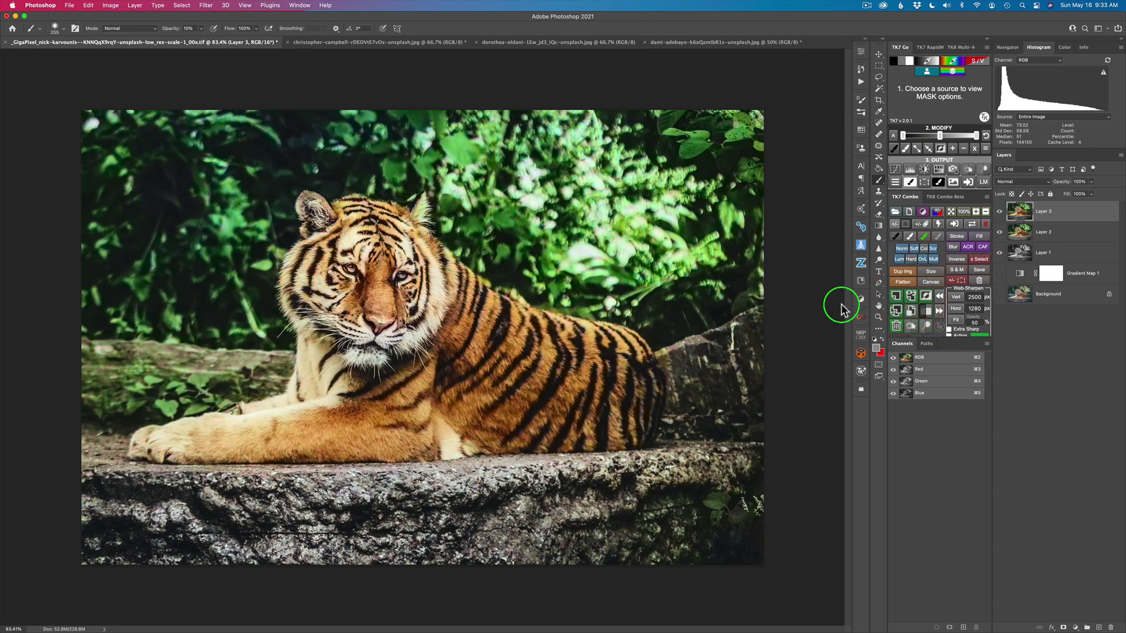
drag(1001, 237, 1003, 252)
scroll(569, 511, up, 6)
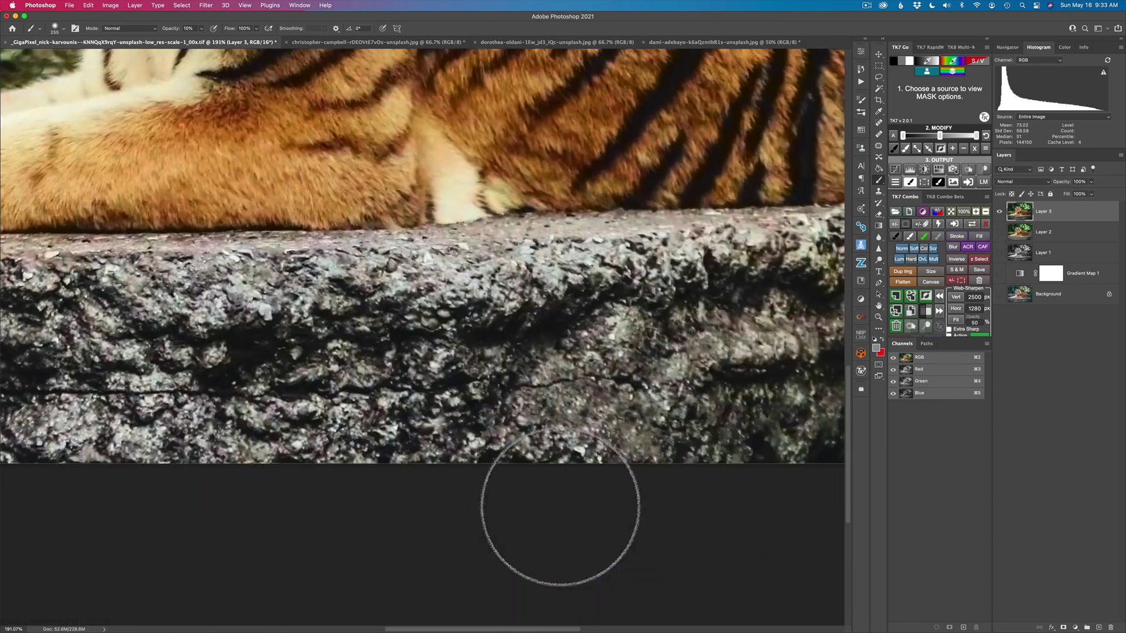
scroll(560, 506, down, 2)
scroll(561, 506, down, 5)
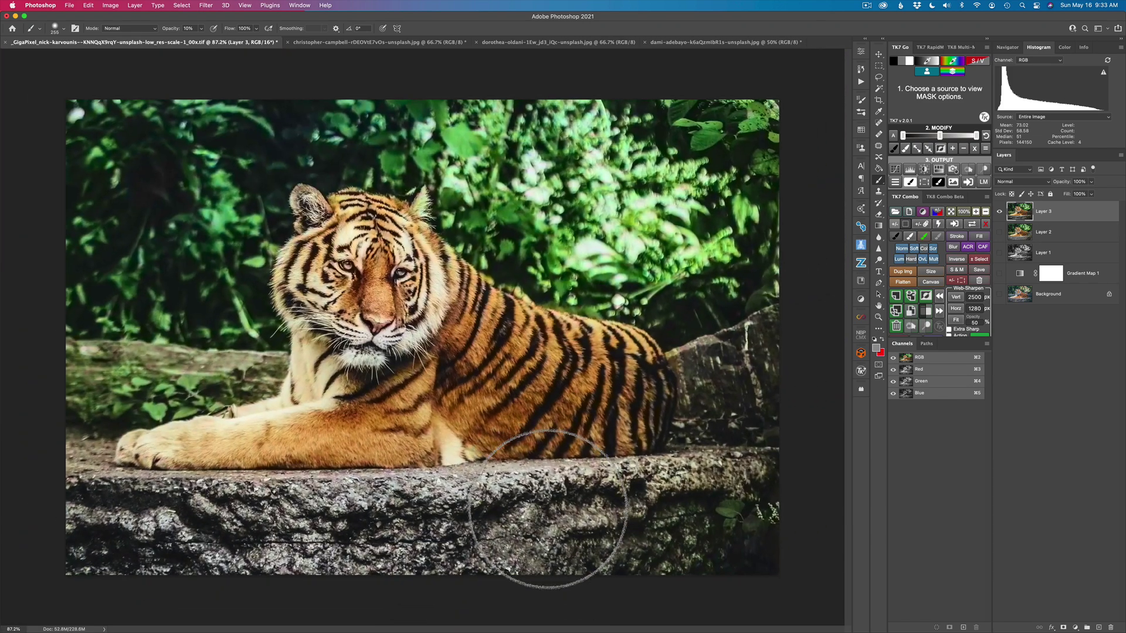
Show only the Background layer to compare the original photo's colors with the merged colorized layer.
drag(1095, 210, 1041, 248)
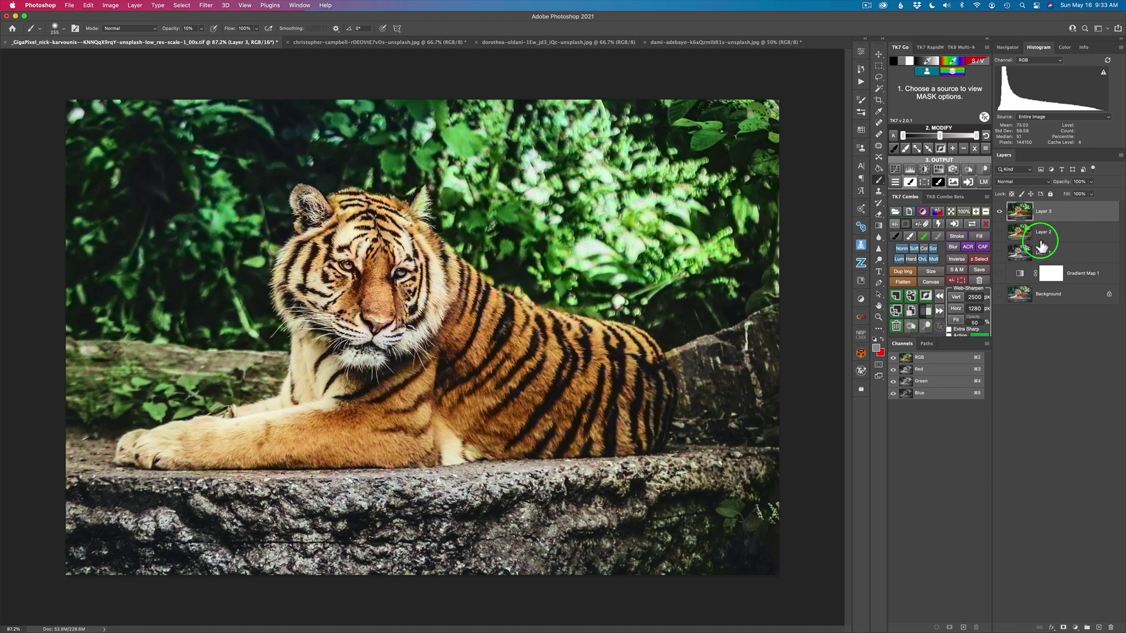
drag(1041, 247, 1026, 216)
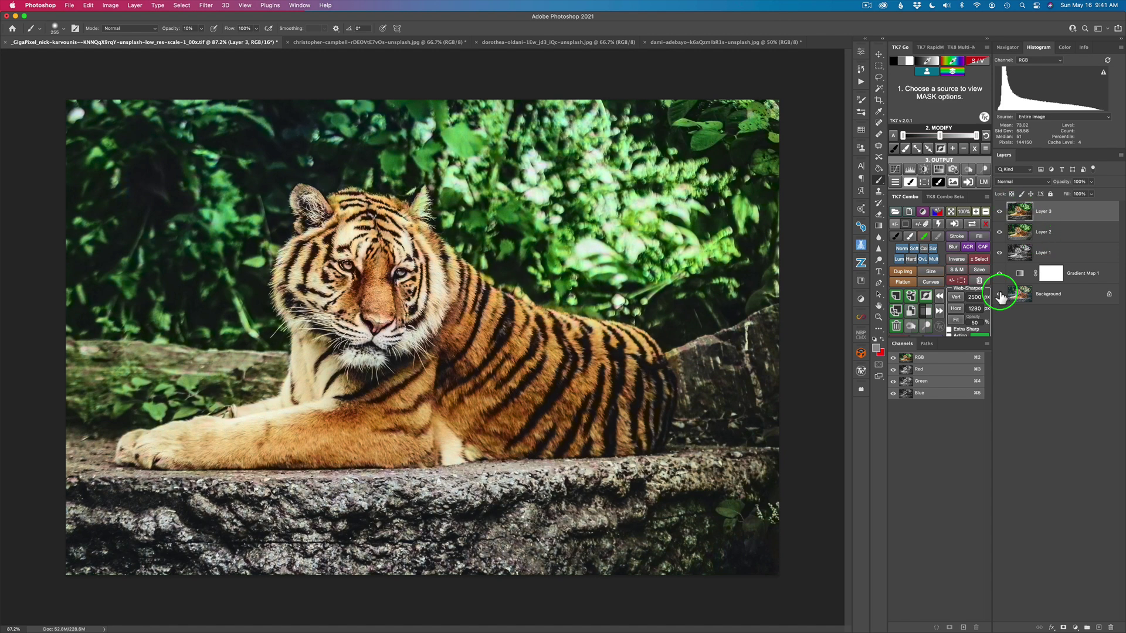
alt+click(1000, 297)
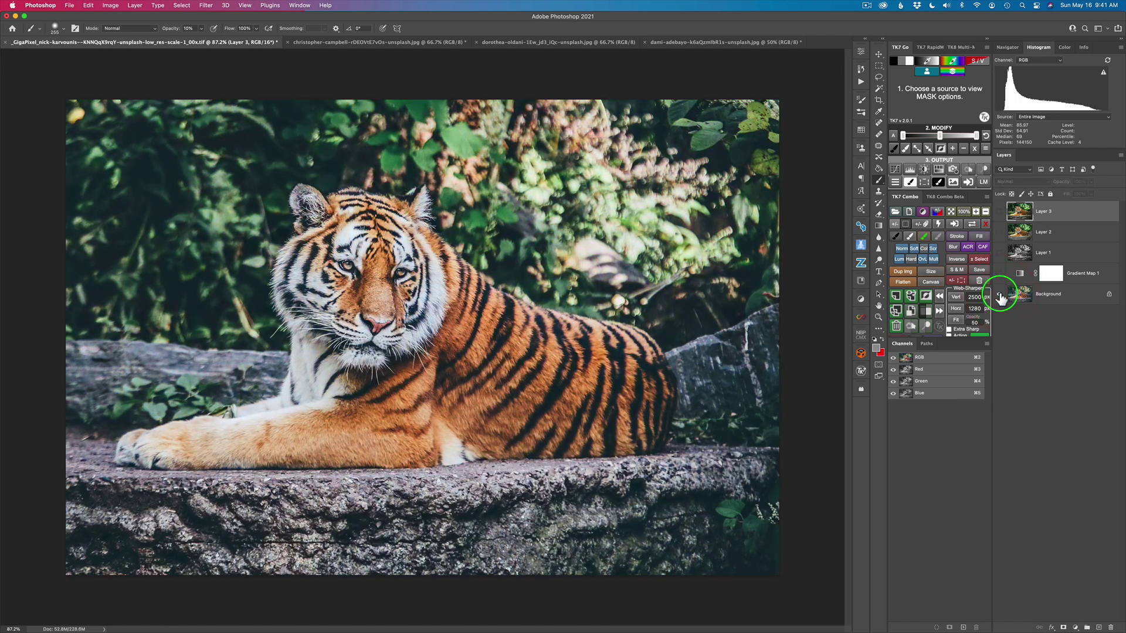
Restore the tiger photo's layer visibility, and switch to the woman's portrait to view its original Background colors on their own.
alt+click(1000, 297)
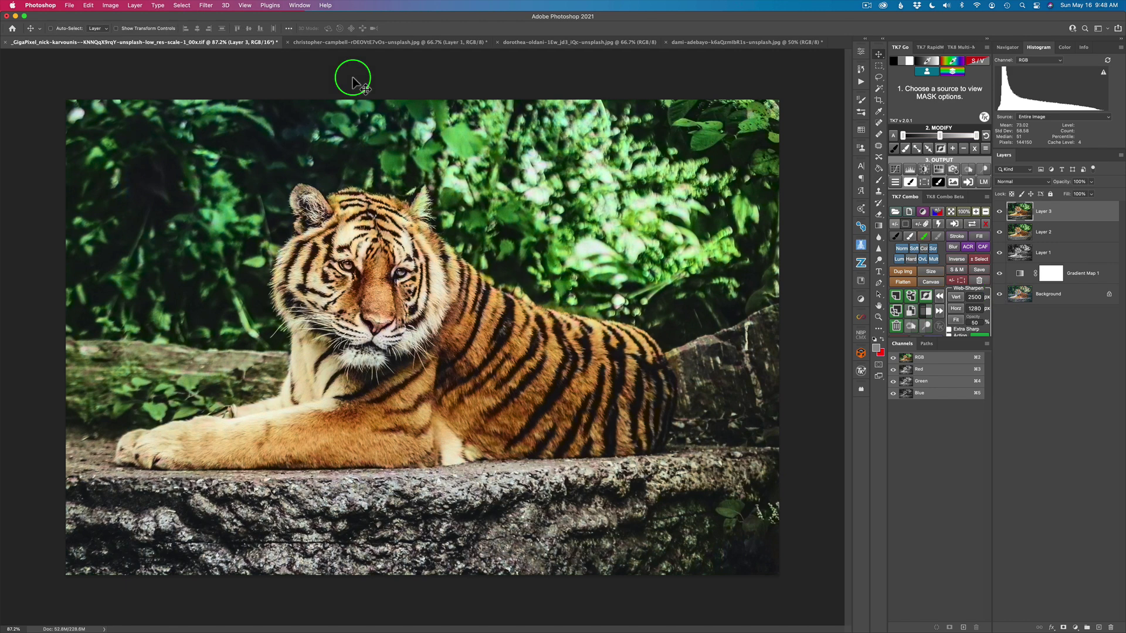
click(369, 42)
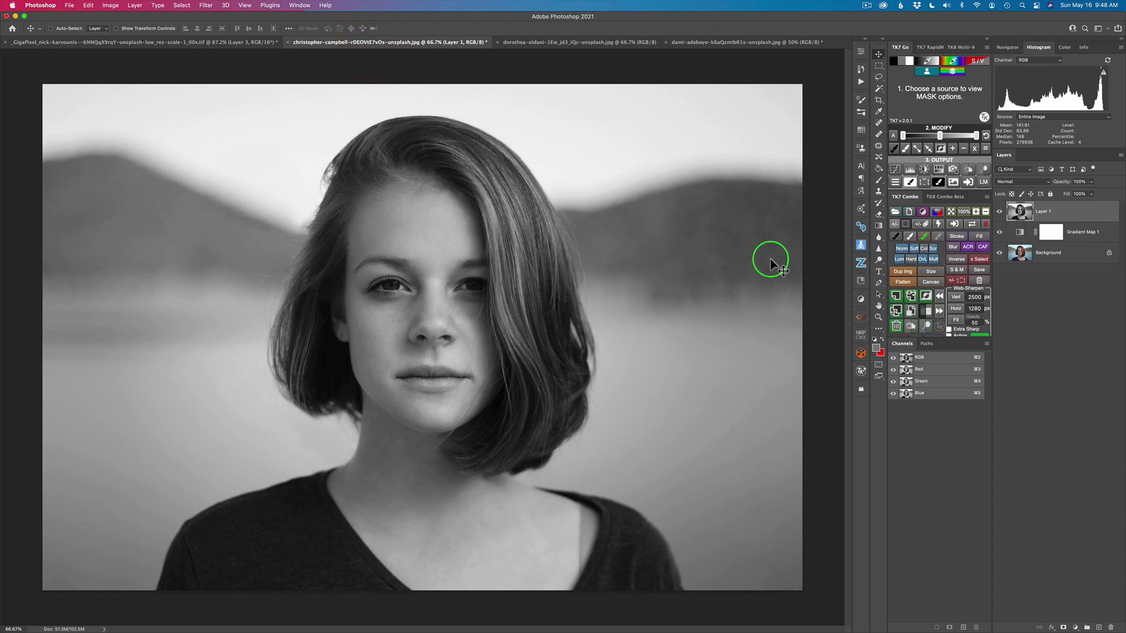
alt+click(1000, 254)
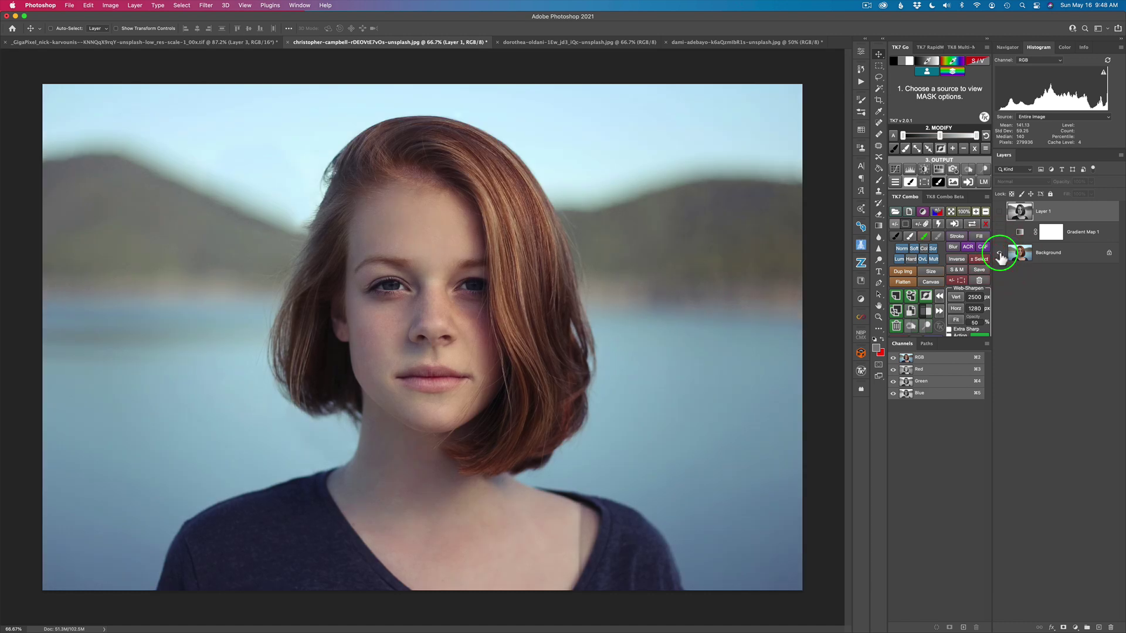
alt+click(1000, 254)
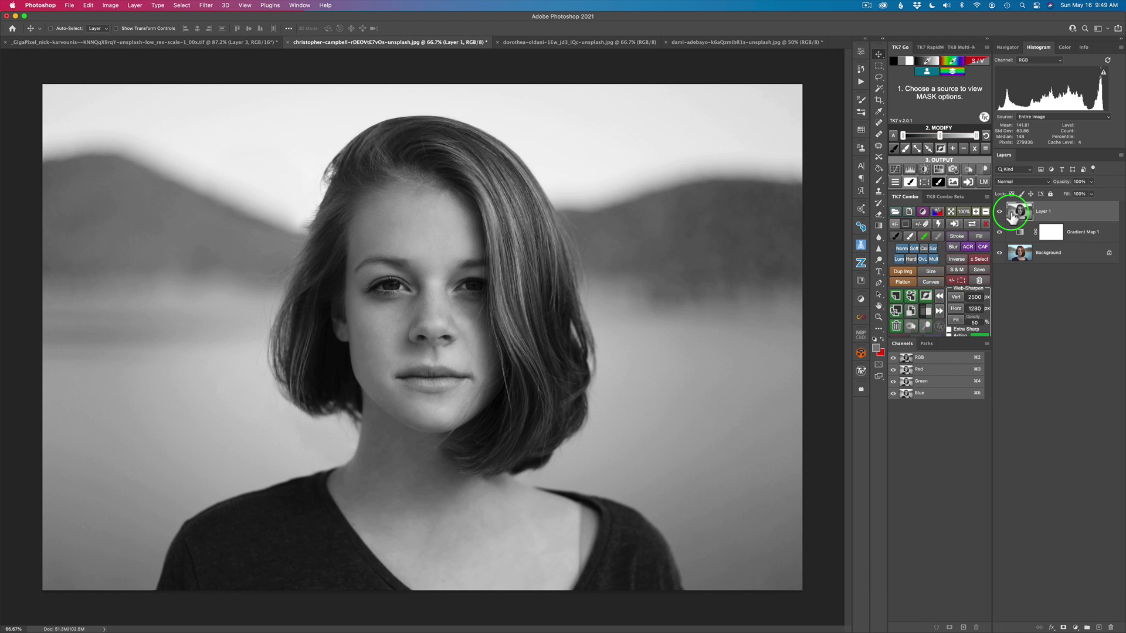
Enable the Colorize neural filter on the portrait's black-and-white Layer 1.
click(206, 7)
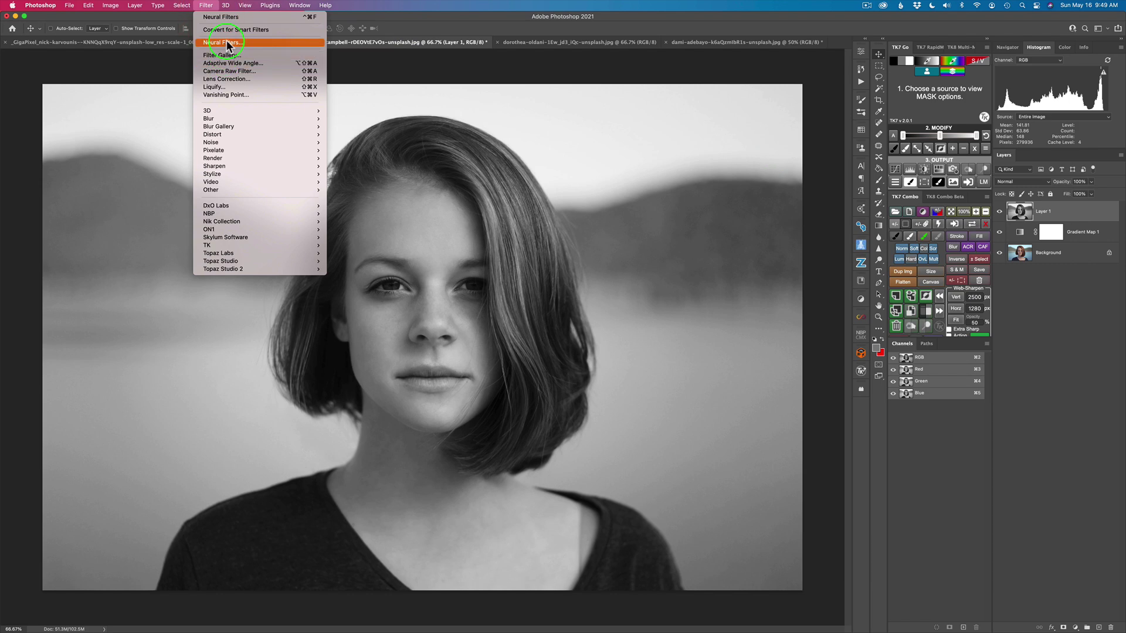
click(227, 44)
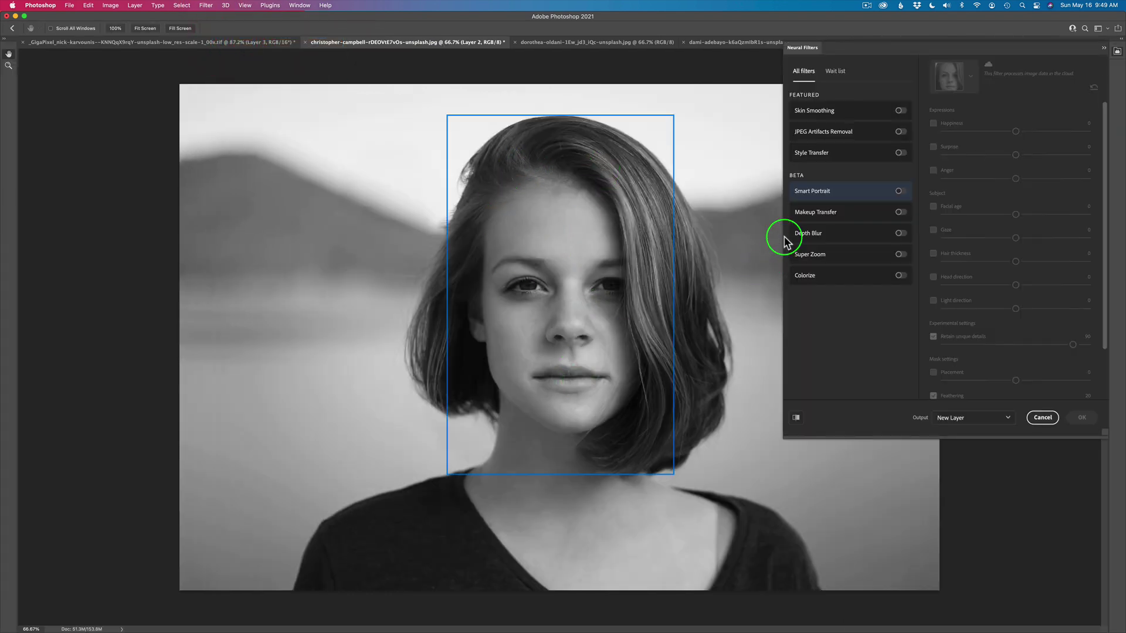
mouse_move(822, 200)
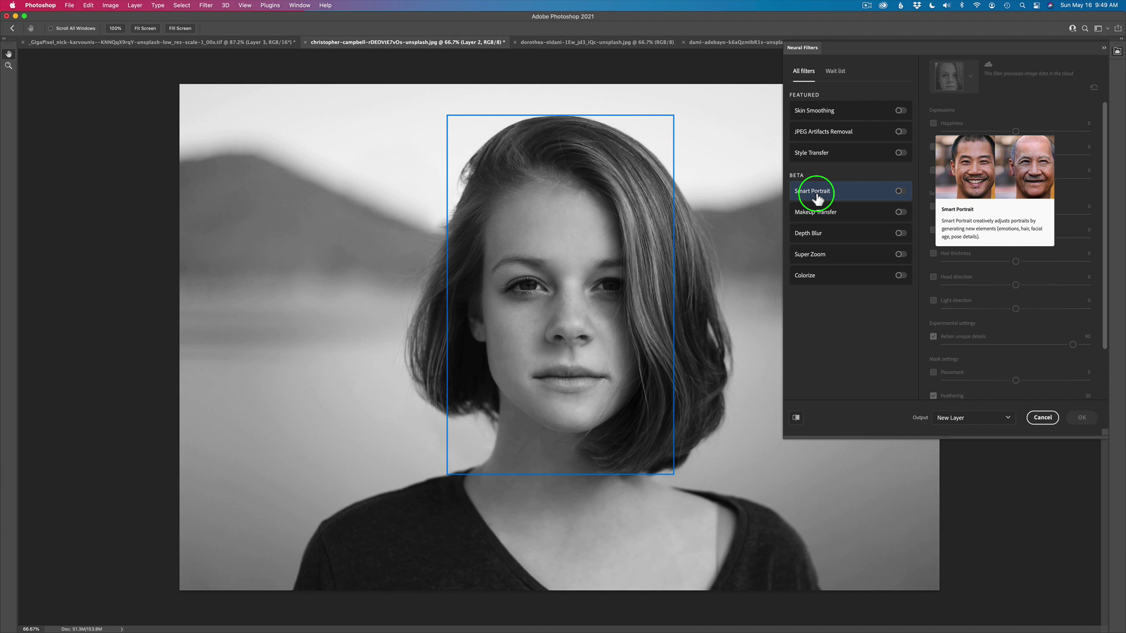
click(900, 276)
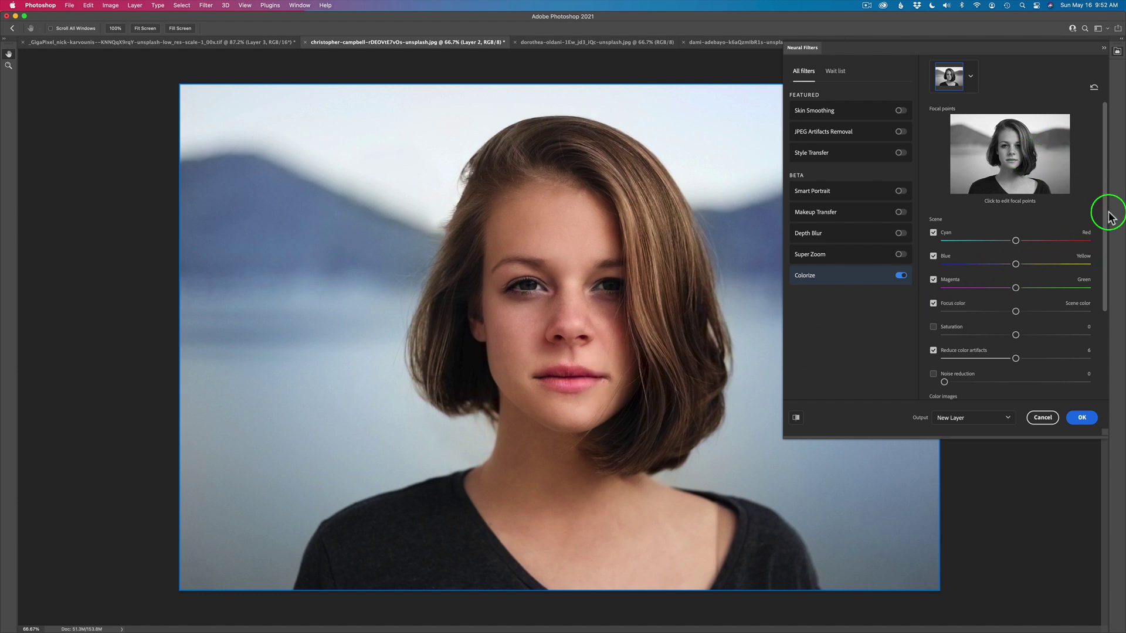
scroll(1105, 176, down, 1)
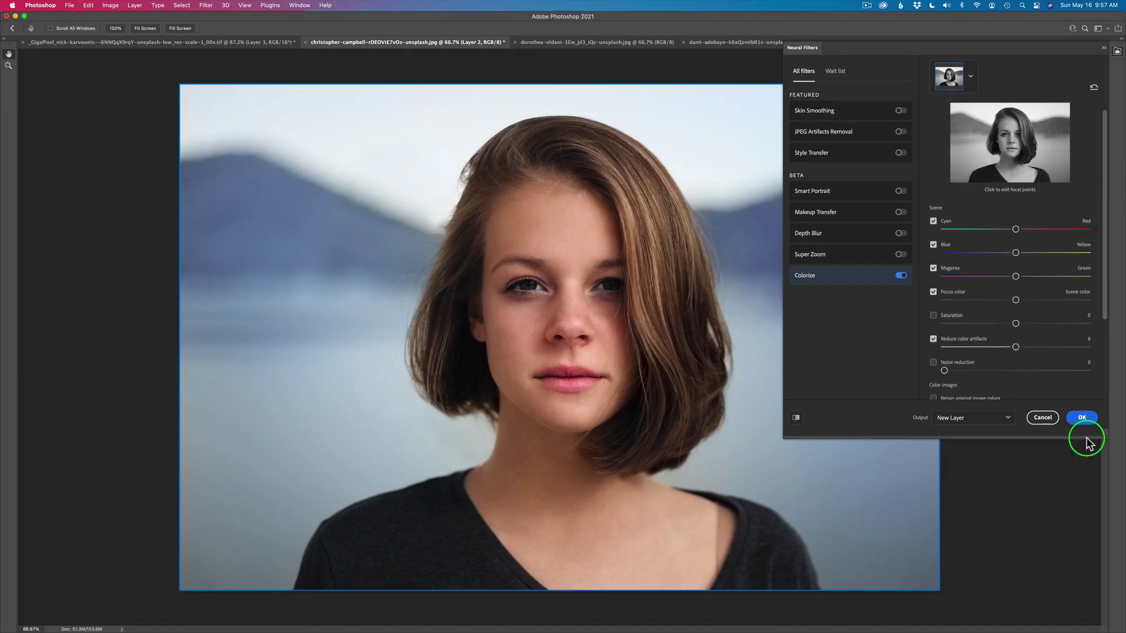
Compare the portrait's Colorize preview with the black-and-white version, and apply the filter with output to a New Layer.
click(1008, 418)
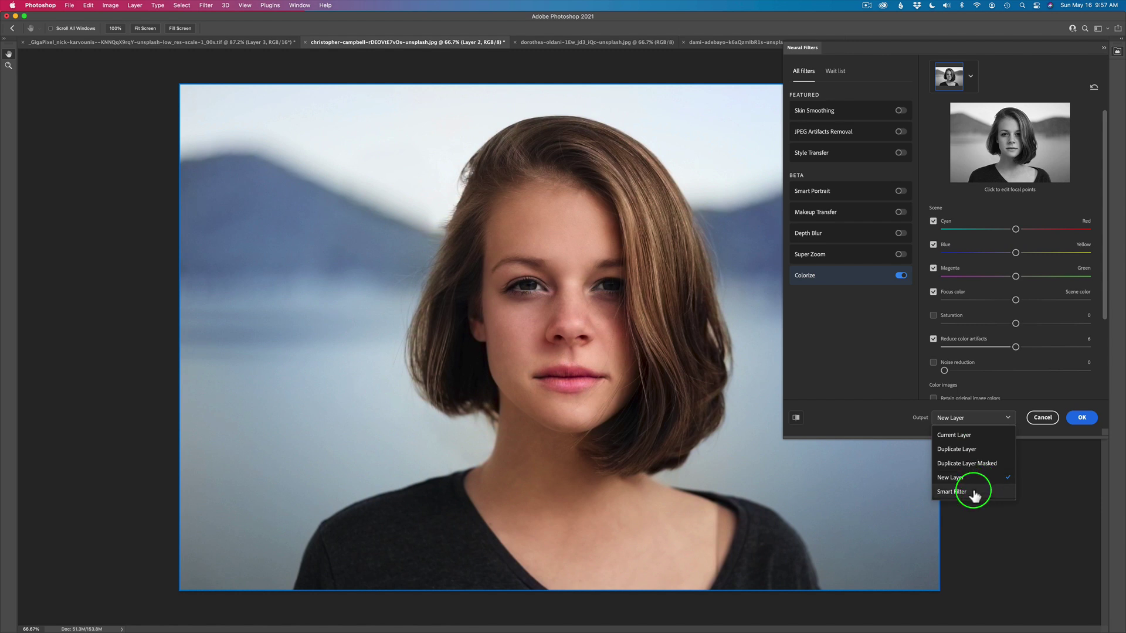
click(840, 416)
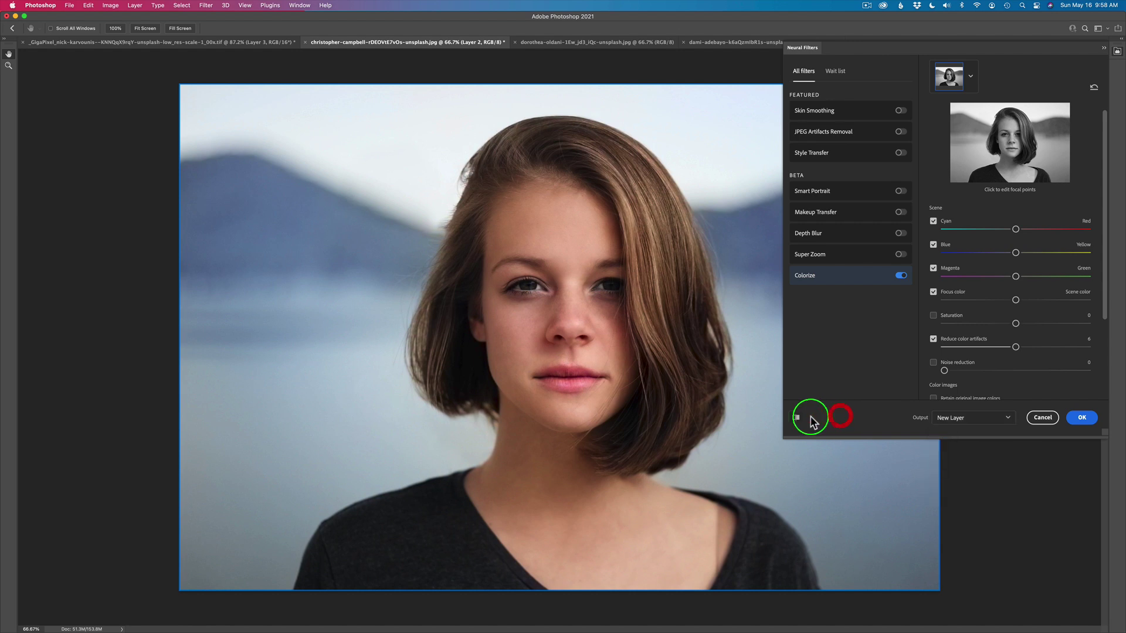
click(797, 418)
click(796, 418)
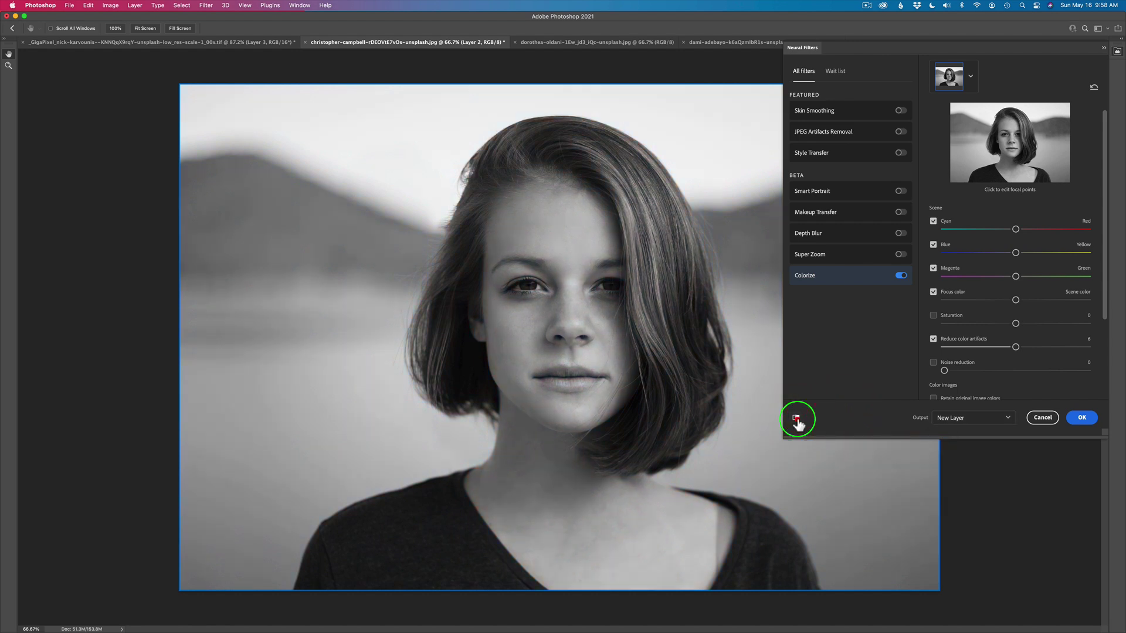
click(796, 418)
click(796, 418)
click(1082, 418)
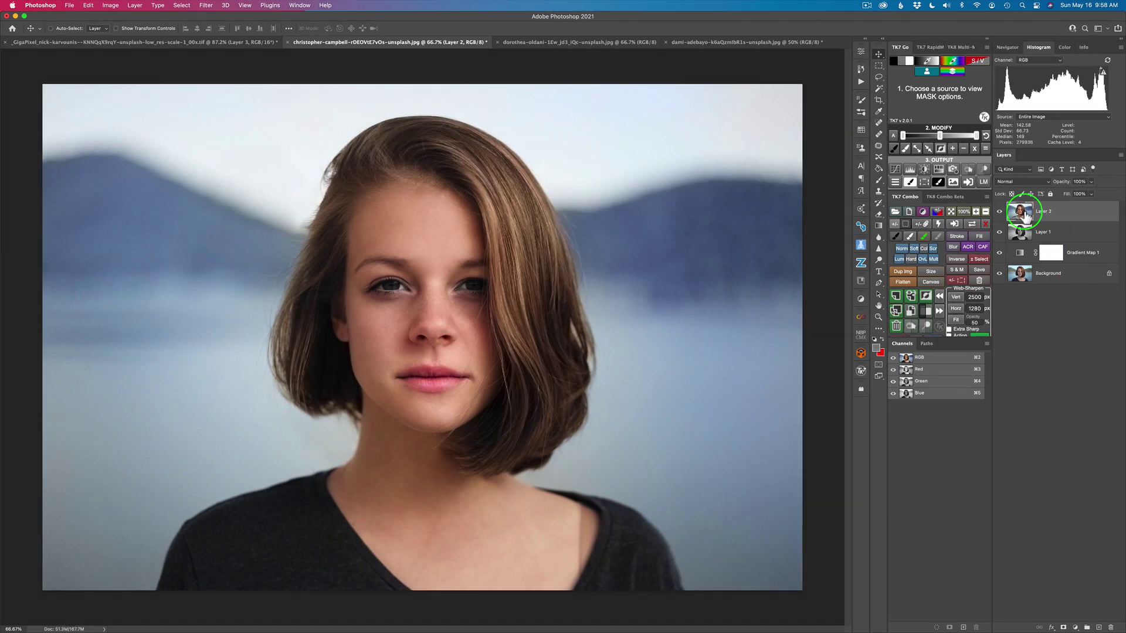
Isolate Layer 2 to check for missing pixels, and stamp all visible portrait layers onto a new top layer.
alt+click(1000, 212)
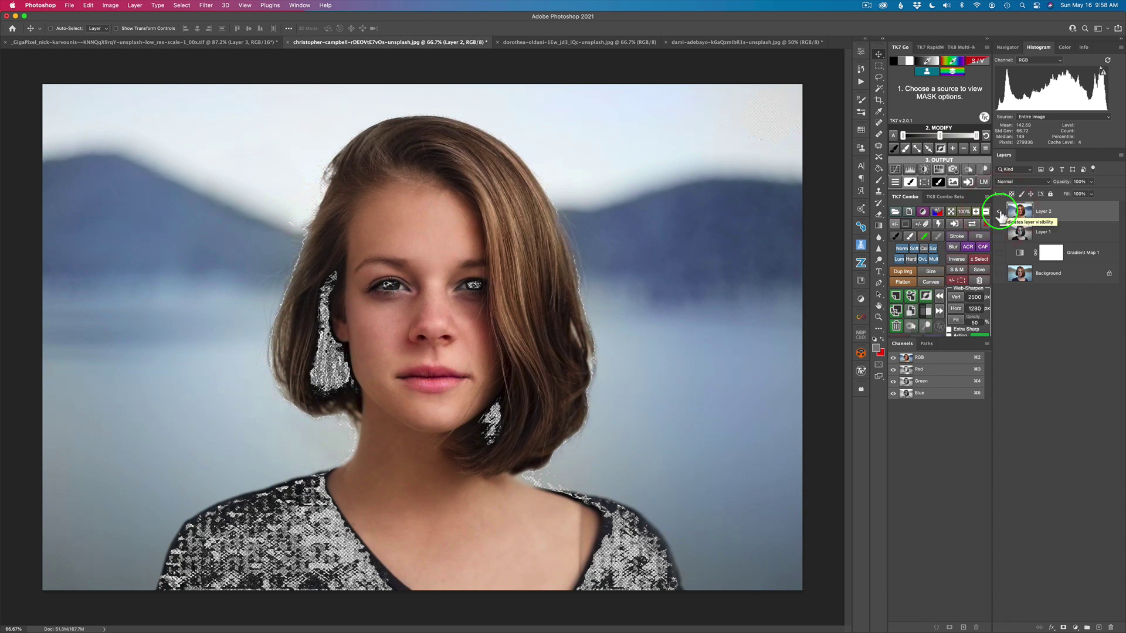
alt+click(999, 212)
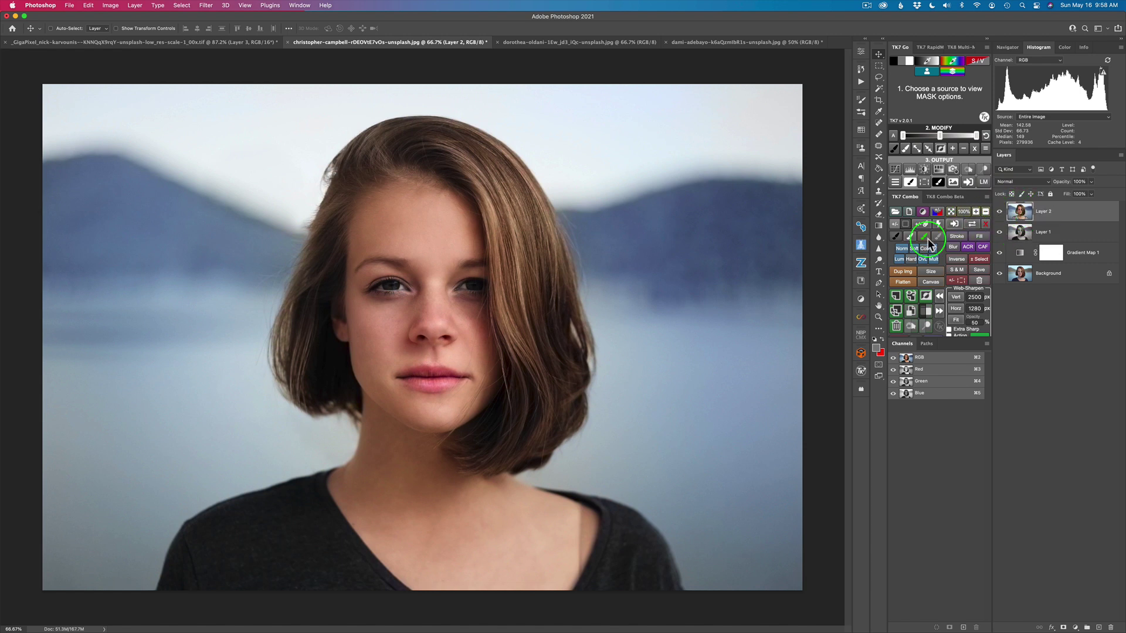
click(912, 297)
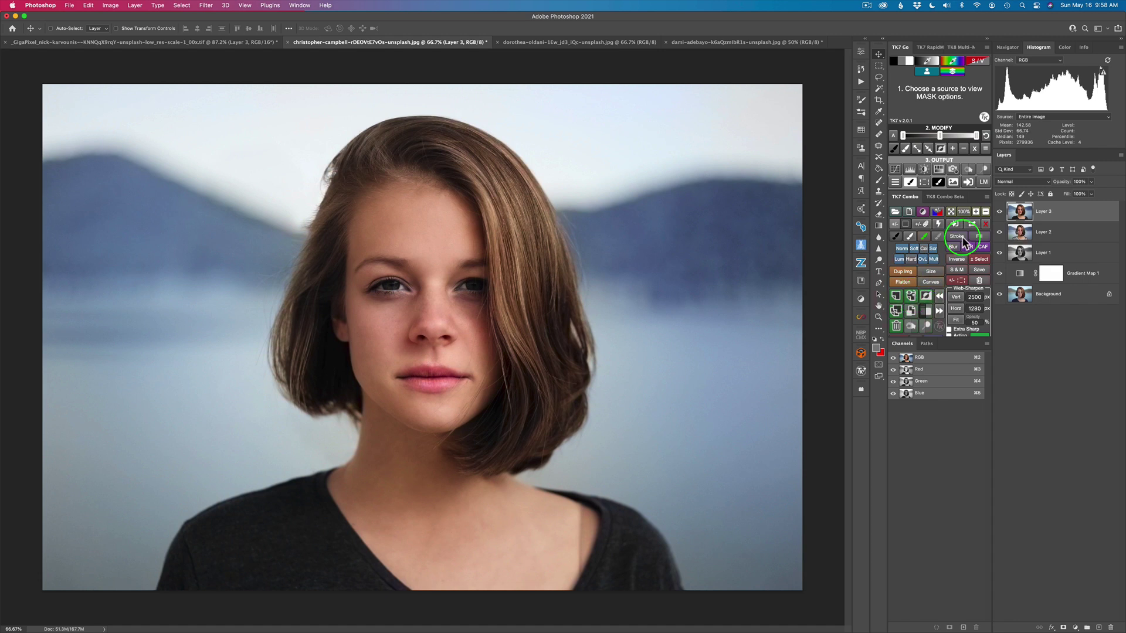
Compare the portrait's original Background colors with the merged colorized layer by repeatedly isolating the Background.
alt+click(1000, 295)
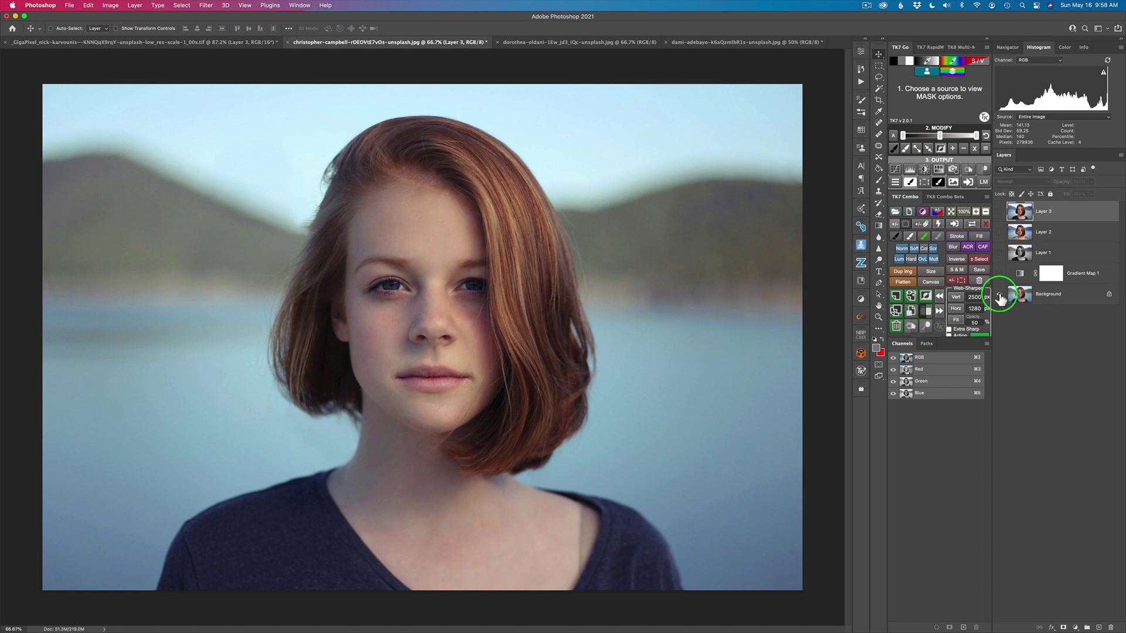
alt+click(1000, 295)
alt+click(1000, 295)
alt+click(1000, 295)
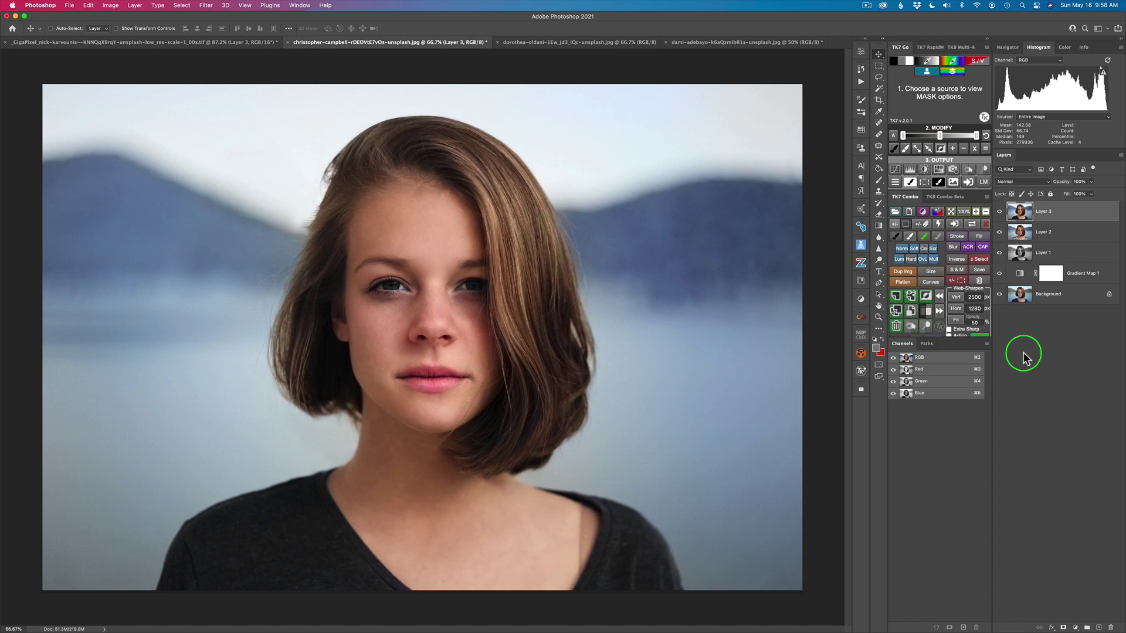
alt+click(1000, 294)
alt+click(1000, 294)
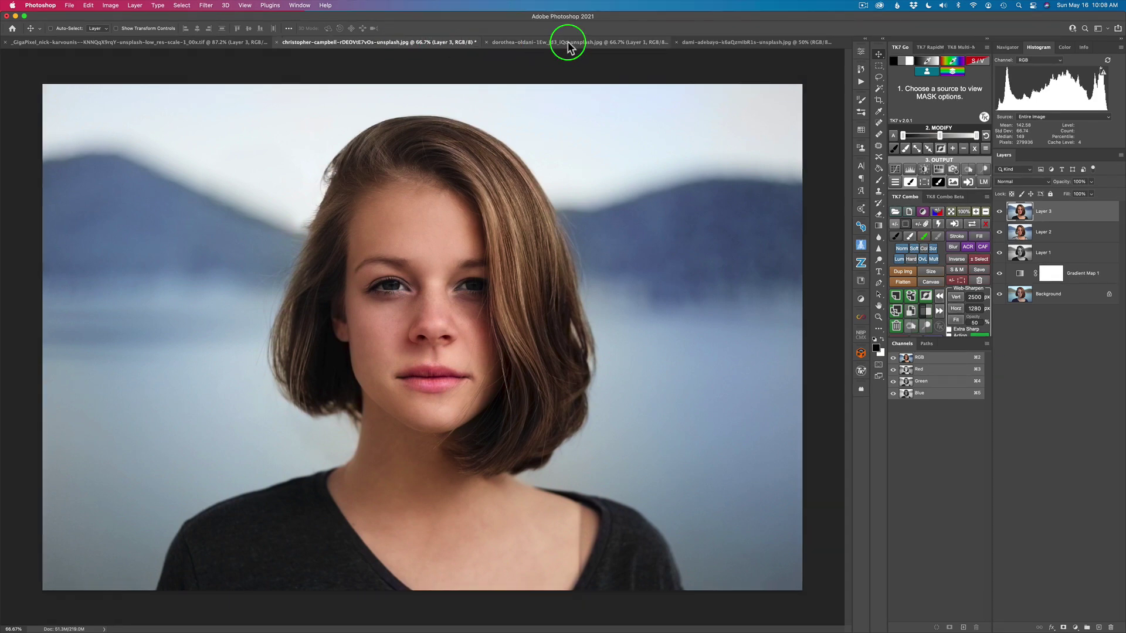
Switch to the mountain lake photo and show its Gradient Map 1 and Layer 1 layers.
click(567, 42)
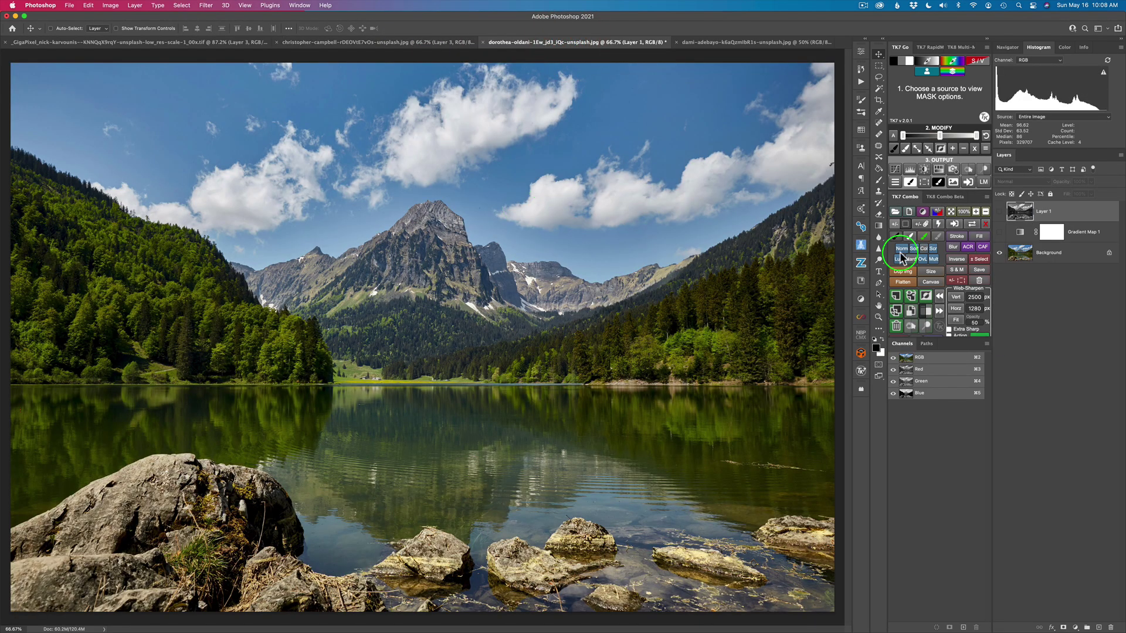
click(999, 215)
click(1000, 228)
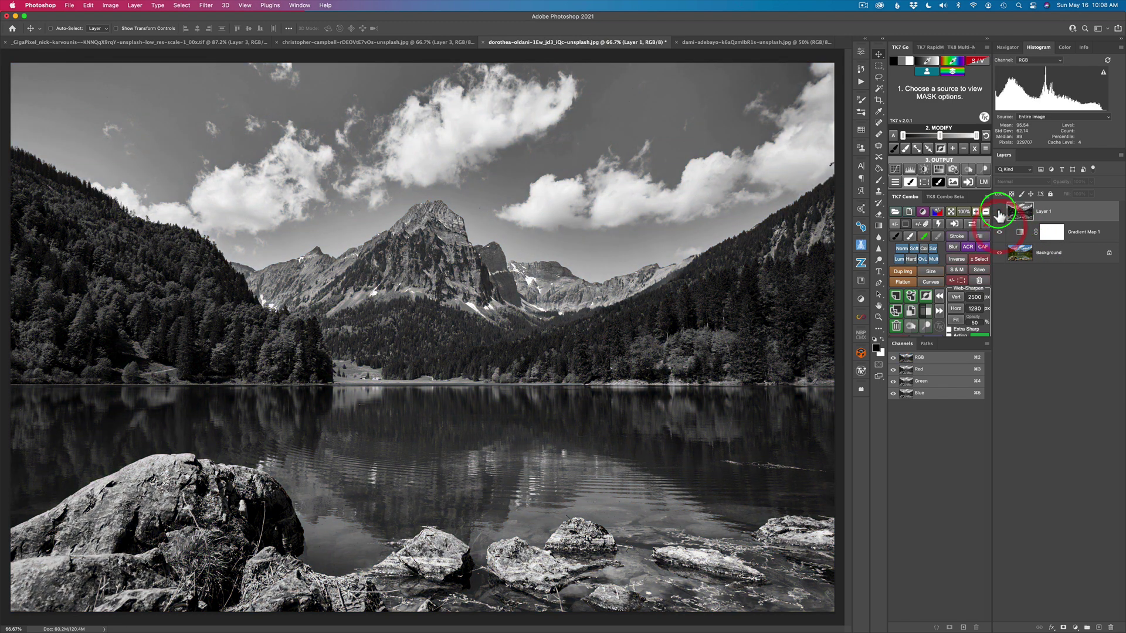
Enable the Colorize neural filter on the black-and-white mountain lake layer.
click(209, 6)
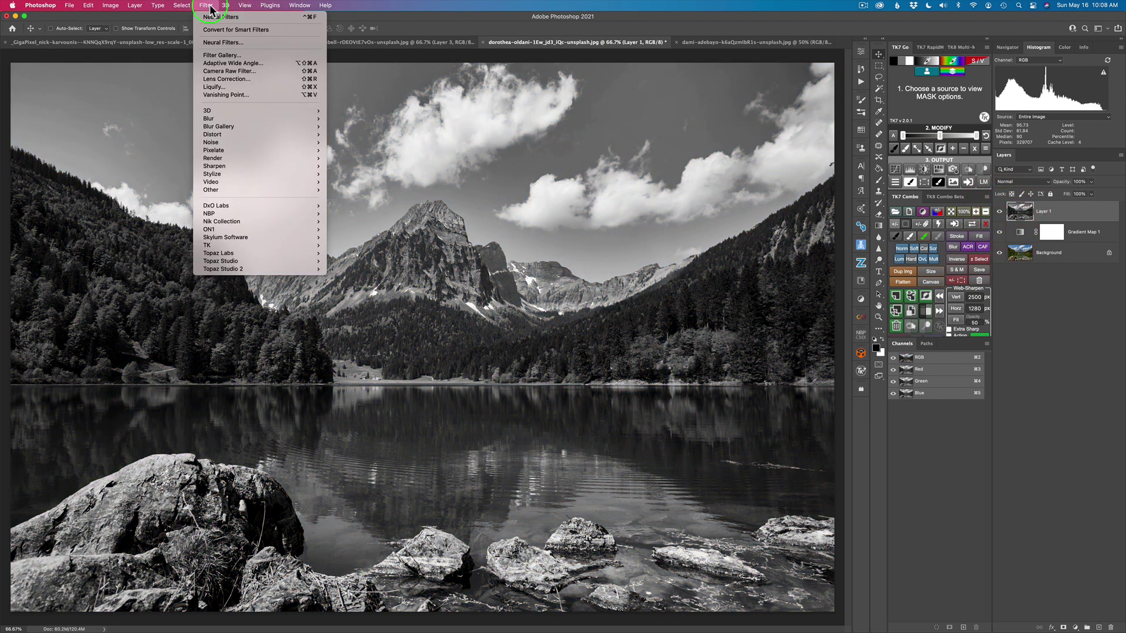
click(224, 42)
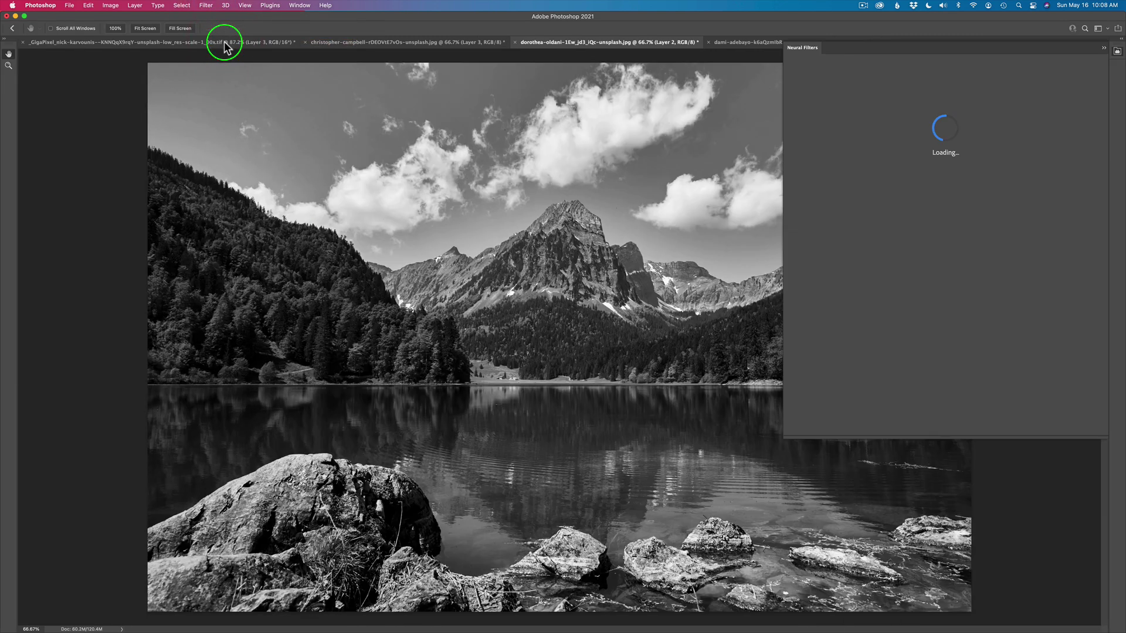
click(901, 275)
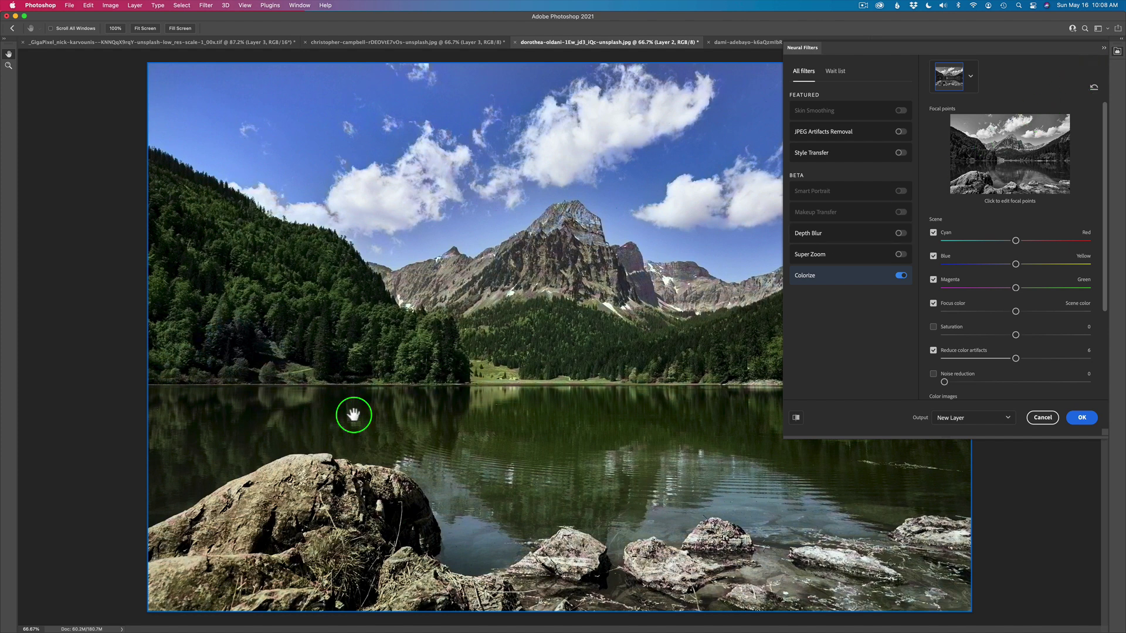
Set the Colorize saturation to +10 and shift the Magenta–Green balance slightly toward magenta.
click(1014, 336)
drag(1014, 334, 1030, 336)
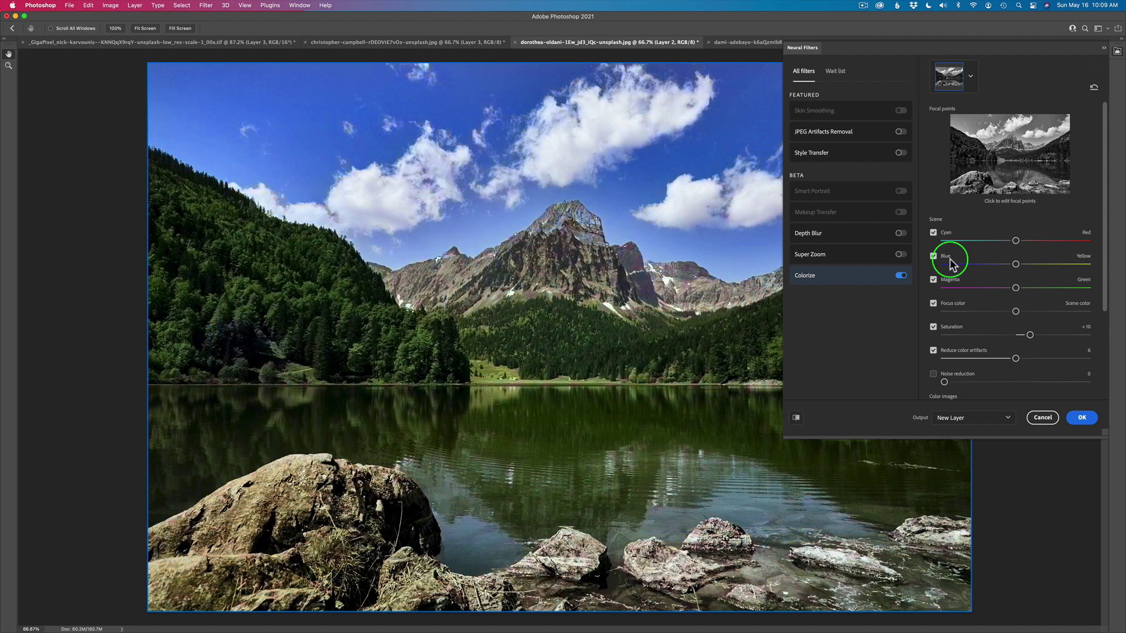
mouse_move(1015, 289)
mouse_down()
mouse_move(1028, 291)
mouse_move(1007, 289)
mouse_up()
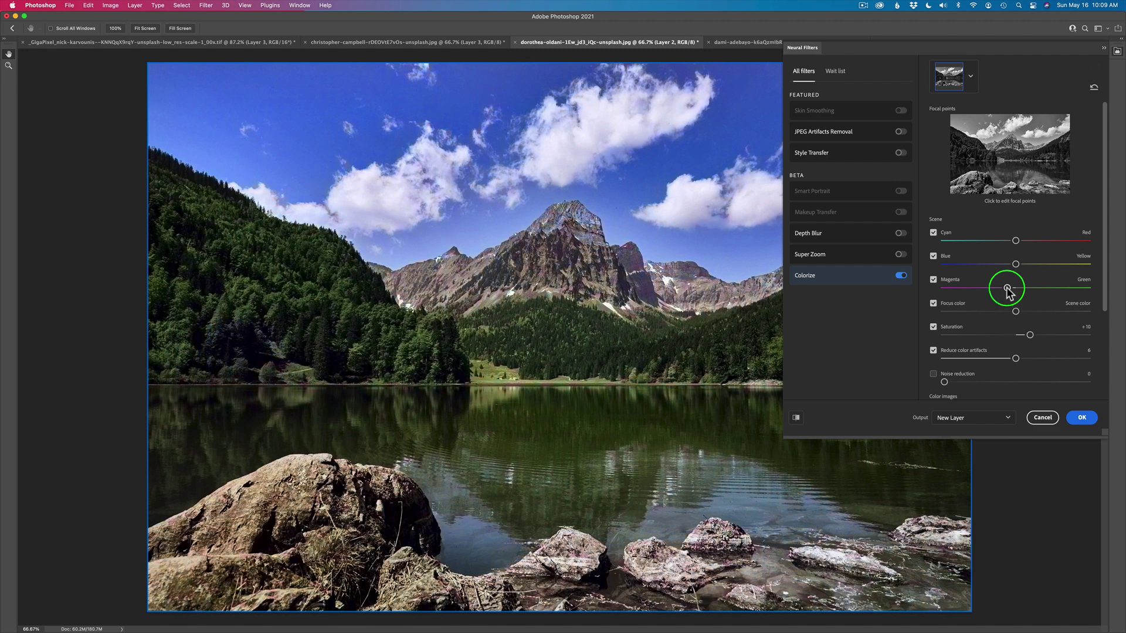
drag(1007, 288, 1008, 289)
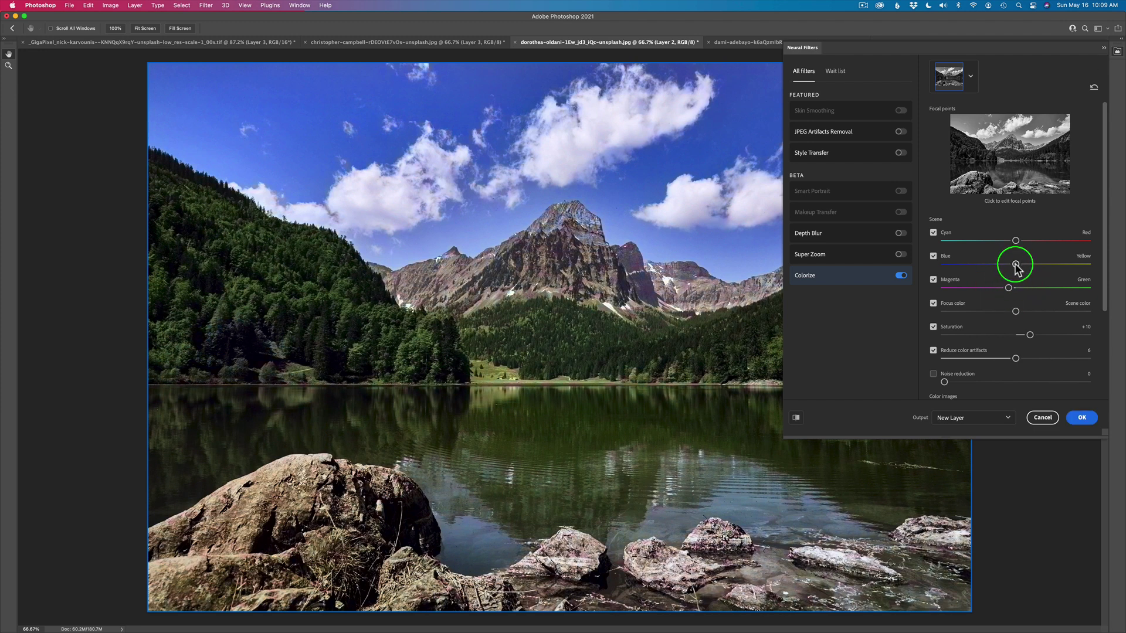
Shift the Colorize Blue–Yellow balance slightly toward blue.
mouse_move(1016, 267)
mouse_down()
mouse_move(1038, 269)
mouse_move(1011, 270)
mouse_up()
click(1010, 267)
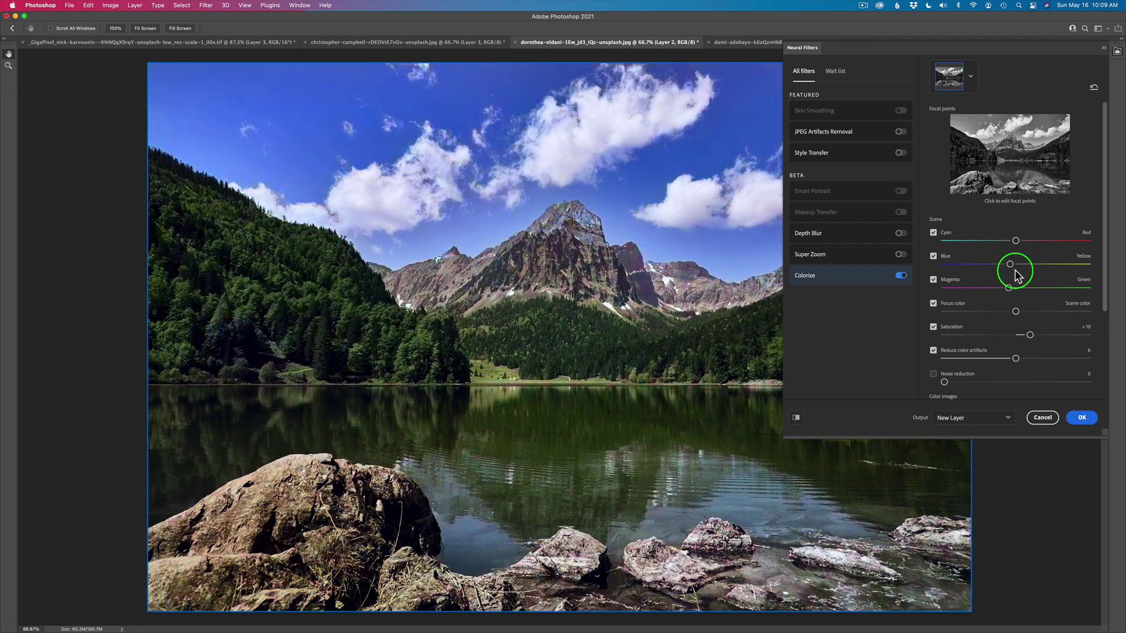
drag(1010, 265, 1012, 265)
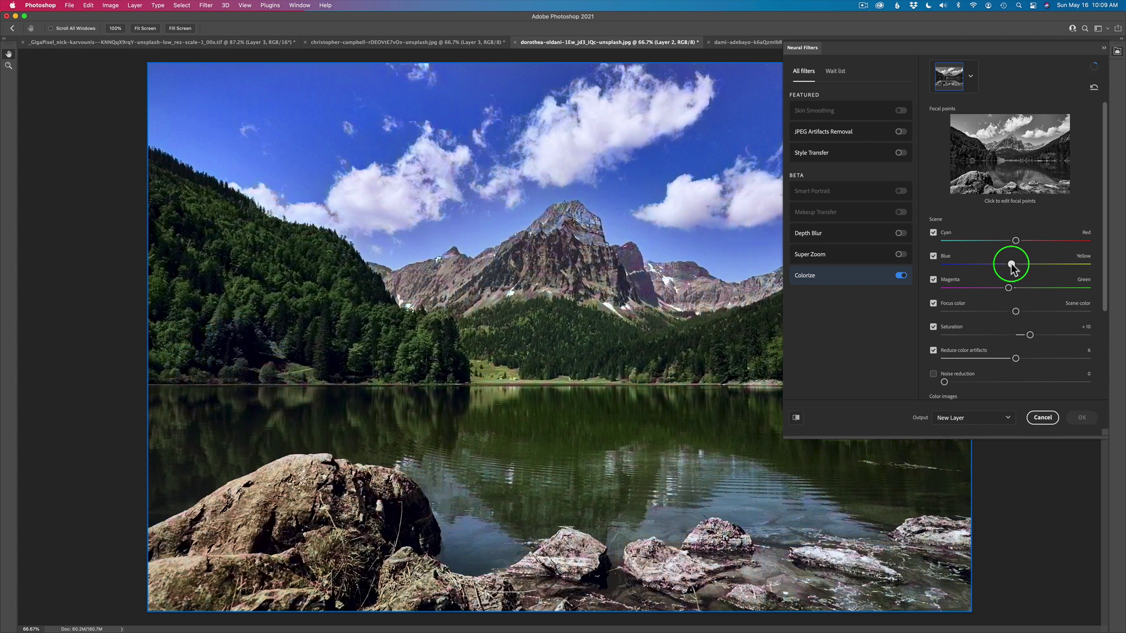
click(1011, 265)
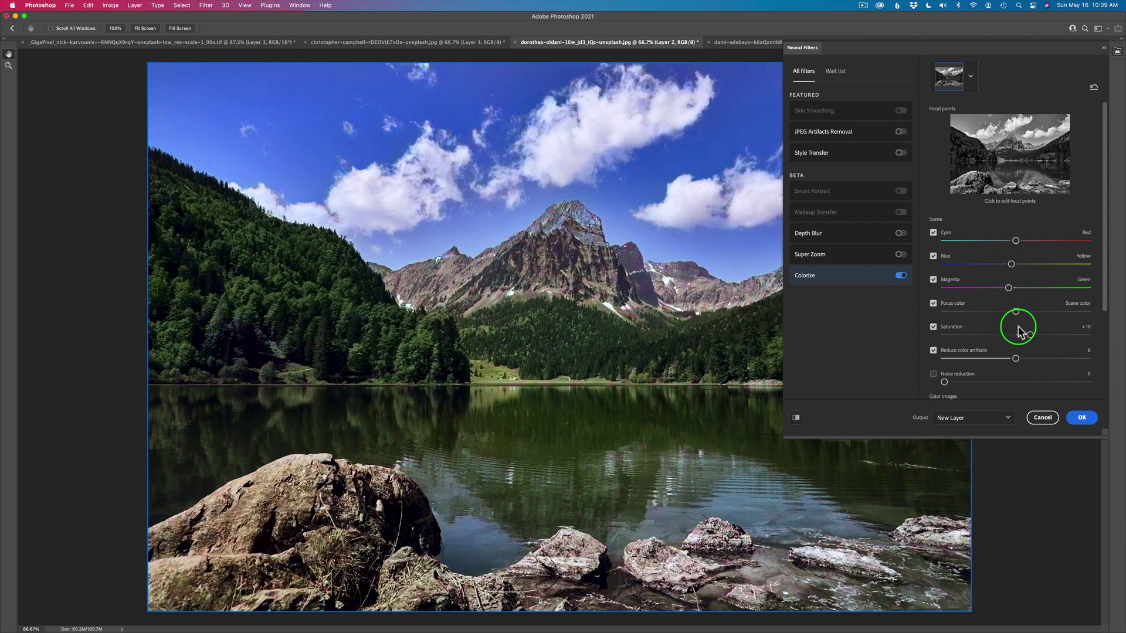
Increase the Colorize saturation of the lake photo to +15.
drag(1030, 334, 1042, 336)
click(1039, 336)
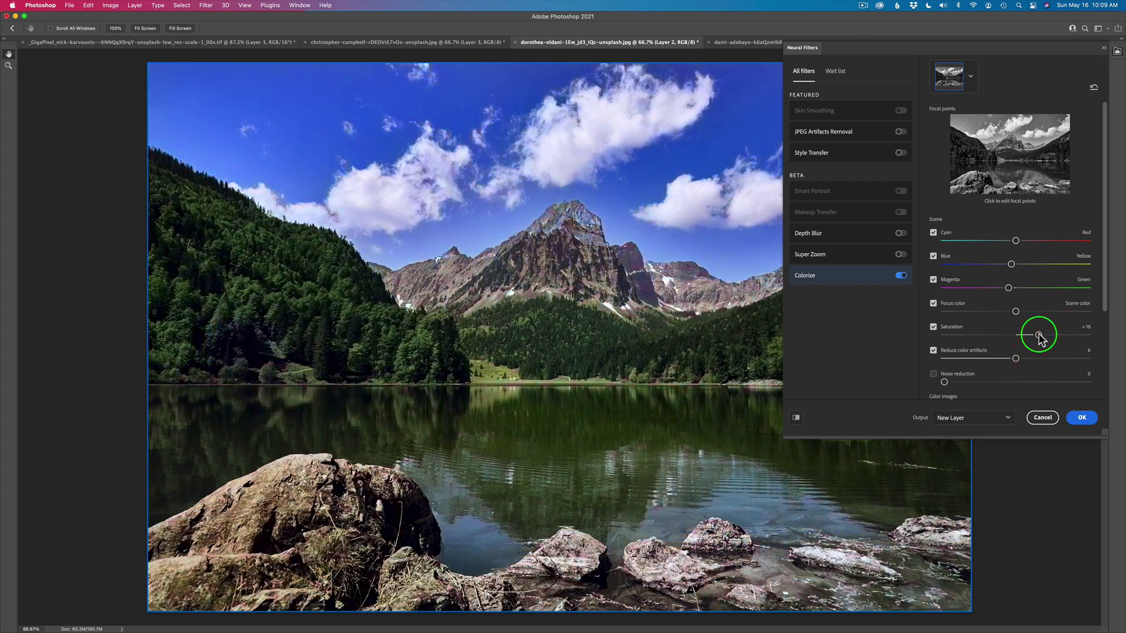
click(1039, 335)
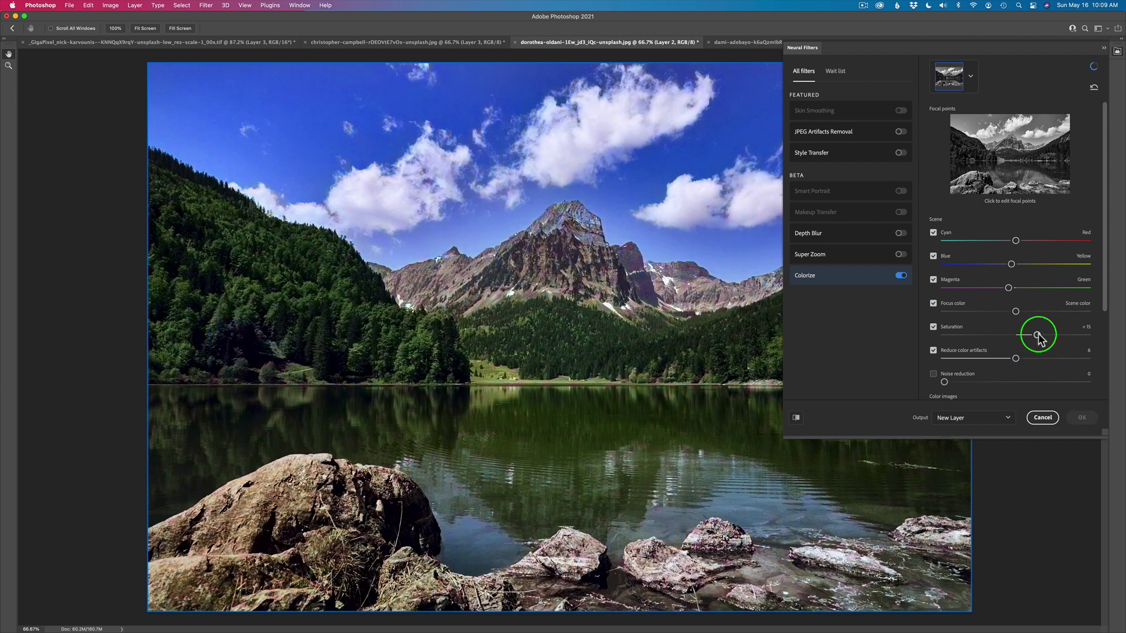
Look through the remaining Colorize settings and compare the lake preview with its black-and-white version.
scroll(1108, 301, down, 1)
scroll(1100, 352, down, 3)
scroll(1106, 264, up, 4)
click(1103, 271)
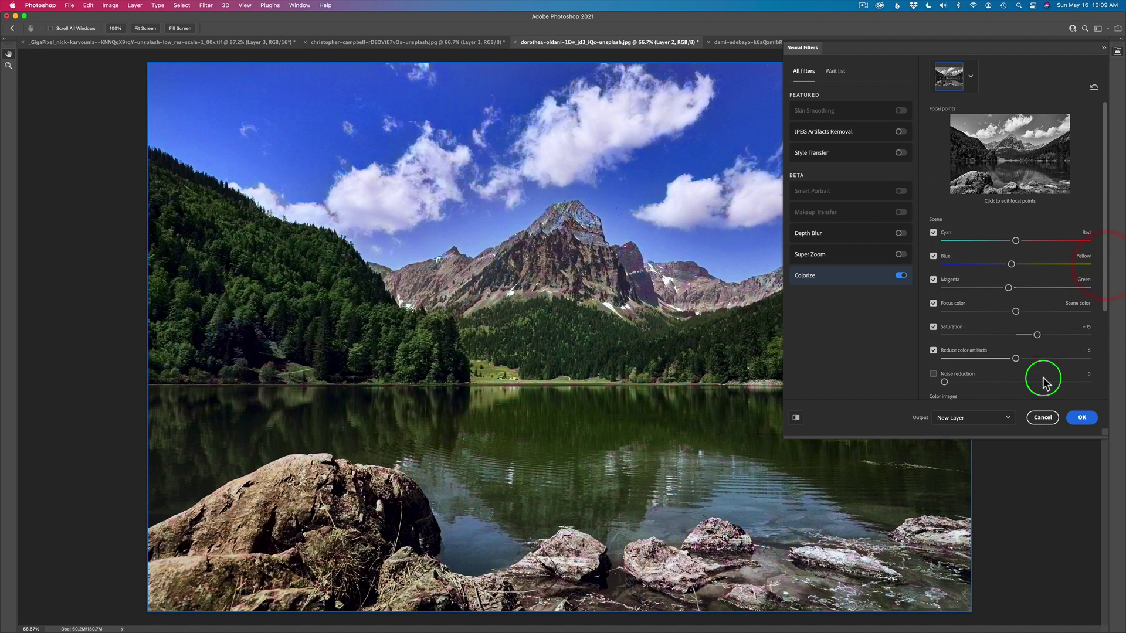
click(796, 418)
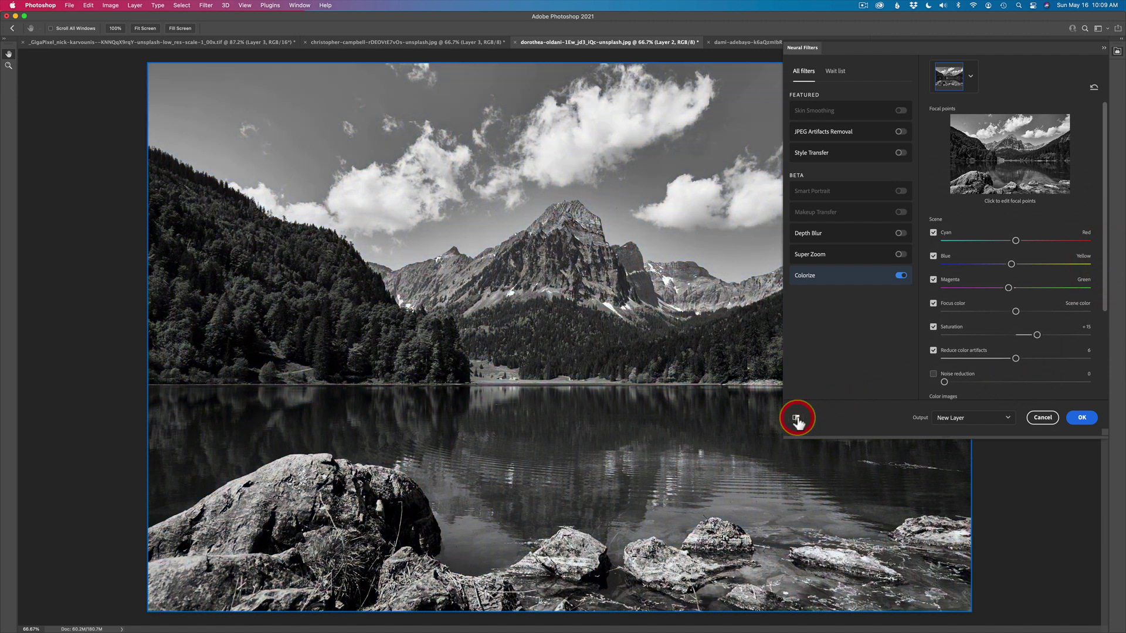
click(796, 418)
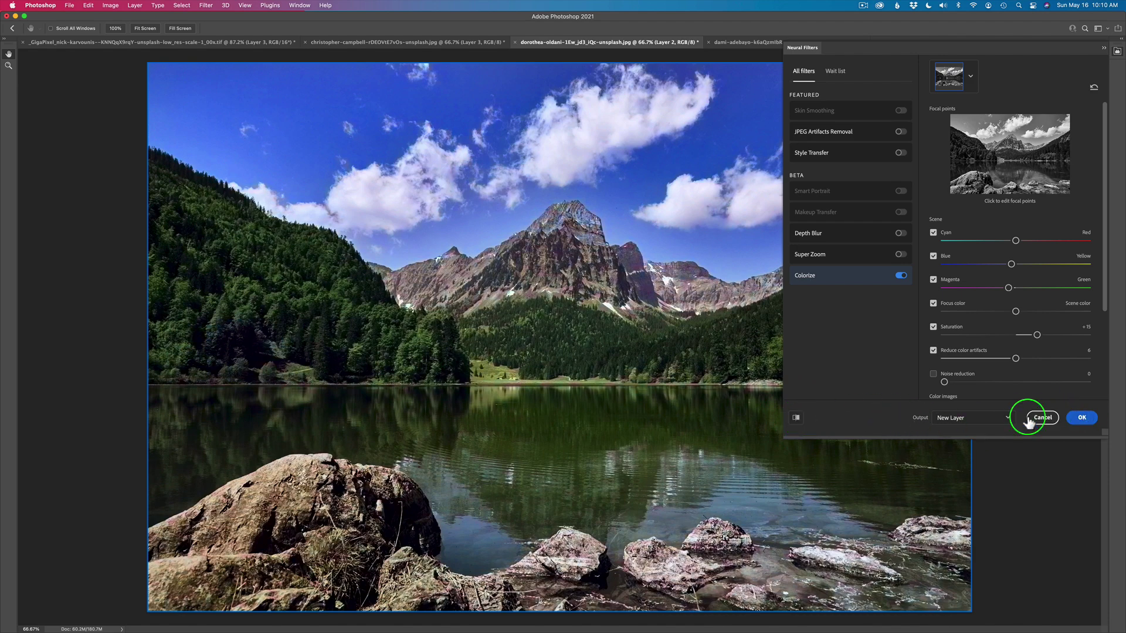
Apply the Colorize result to the lake photo as a new layer and compare it with the original background.
click(1084, 419)
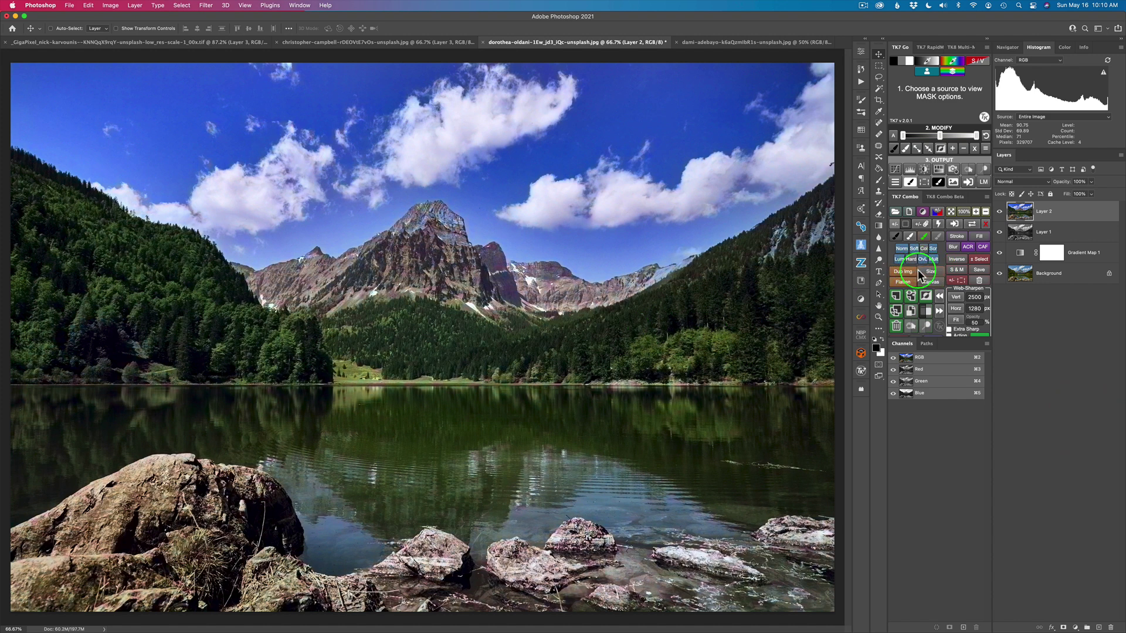
alt+click(1000, 273)
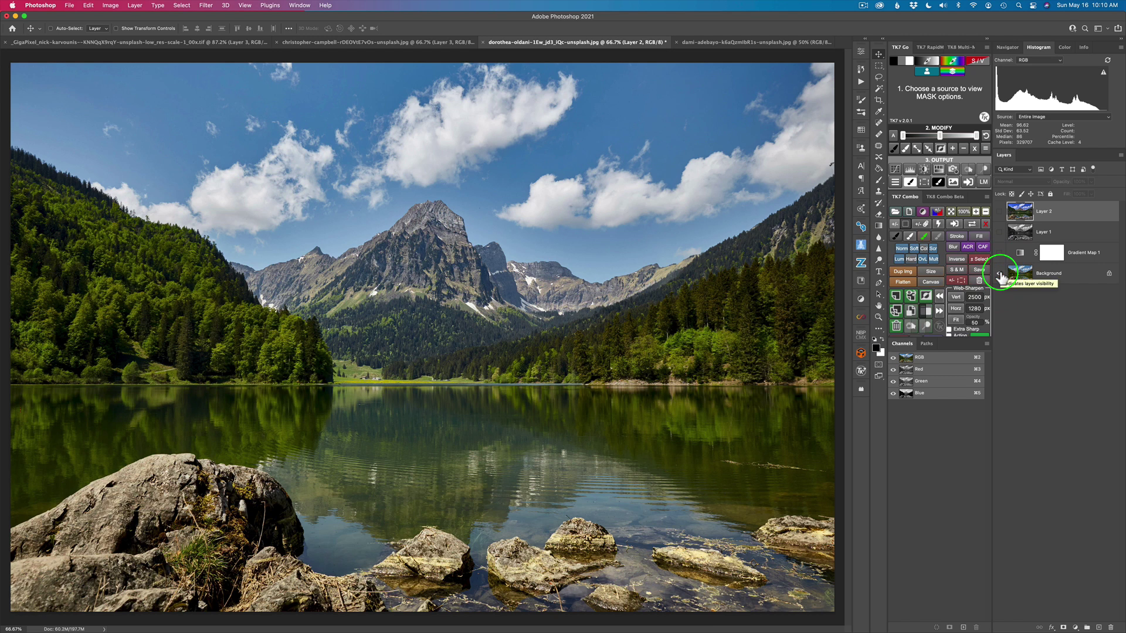
alt+click(1000, 274)
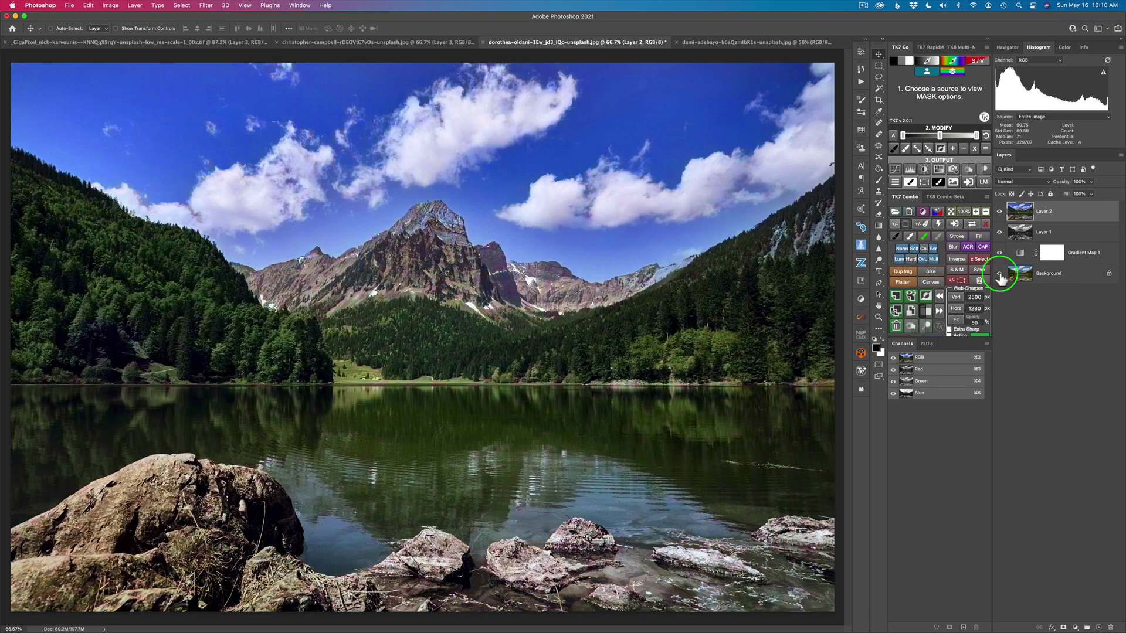
alt+click(1000, 274)
alt+click(1000, 274)
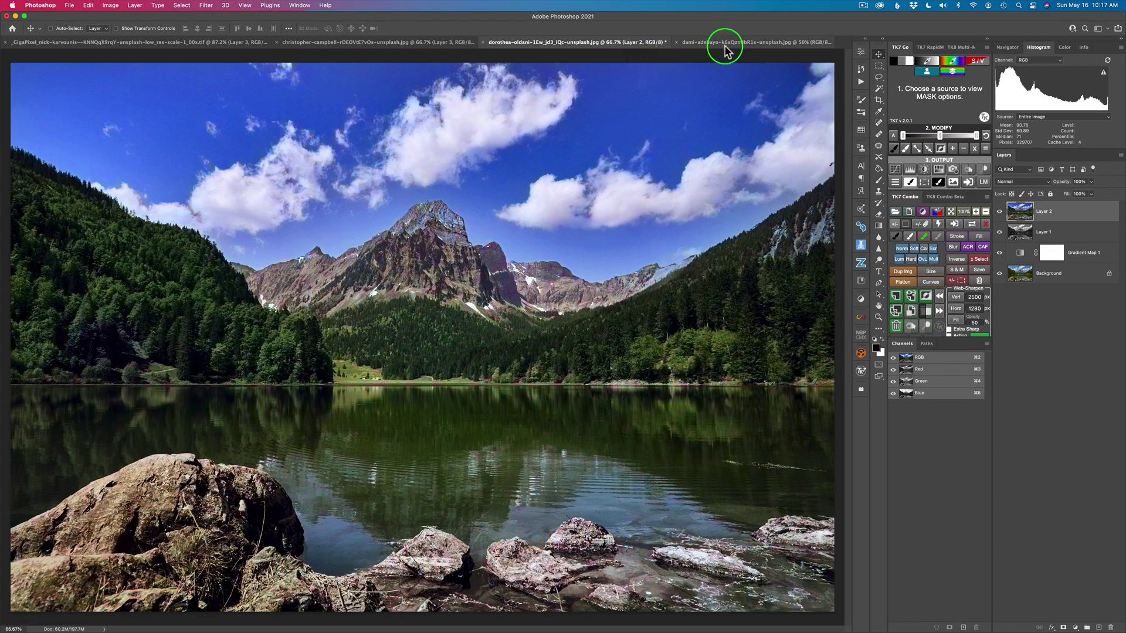
Switch to the photo of the man in the brown leather jacket and enable the Colorize neural filter.
click(725, 46)
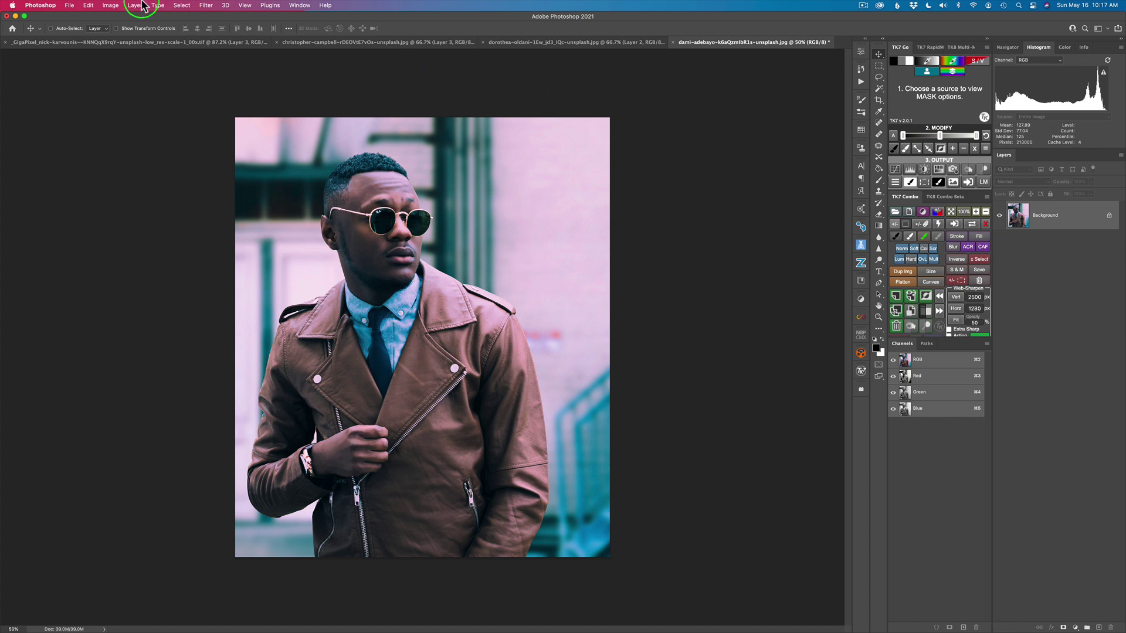
click(206, 6)
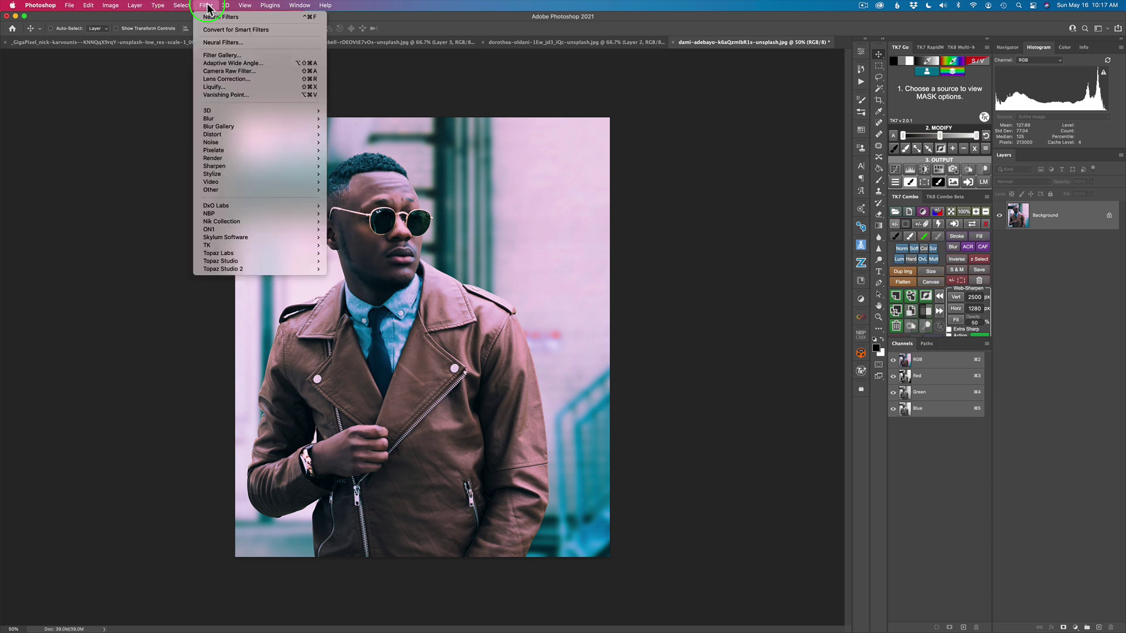
click(222, 43)
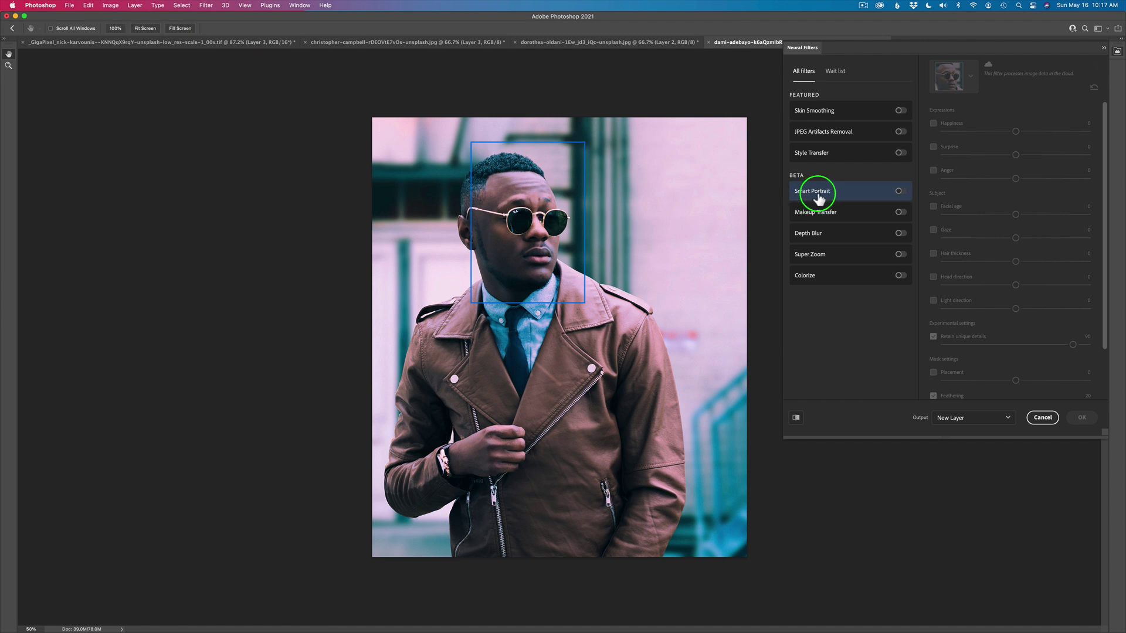
mouse_move(819, 199)
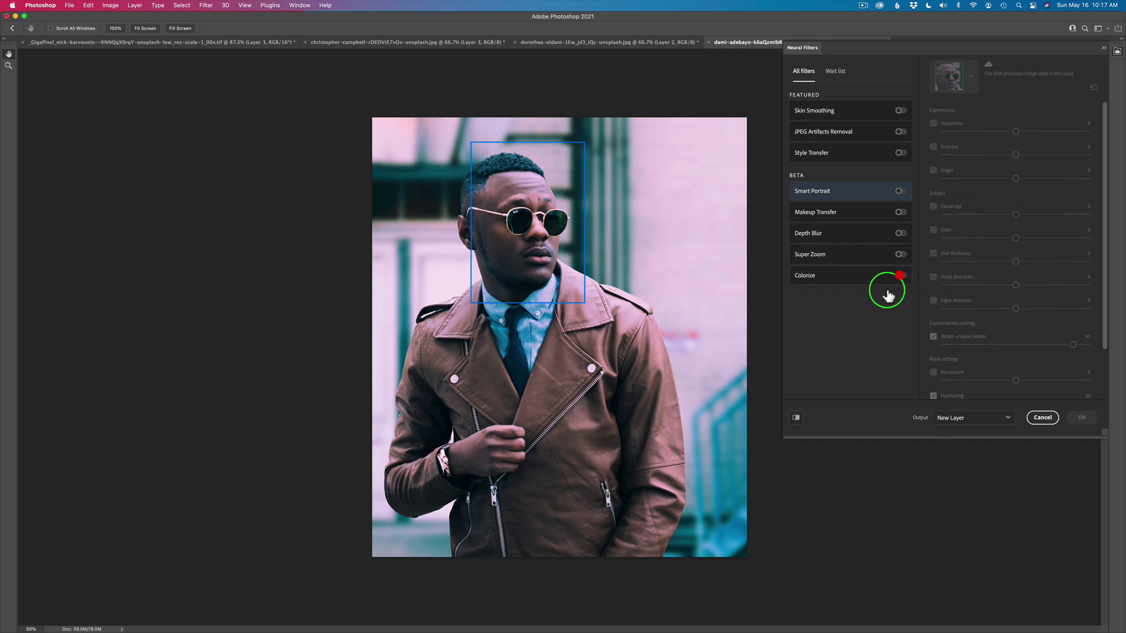
click(900, 277)
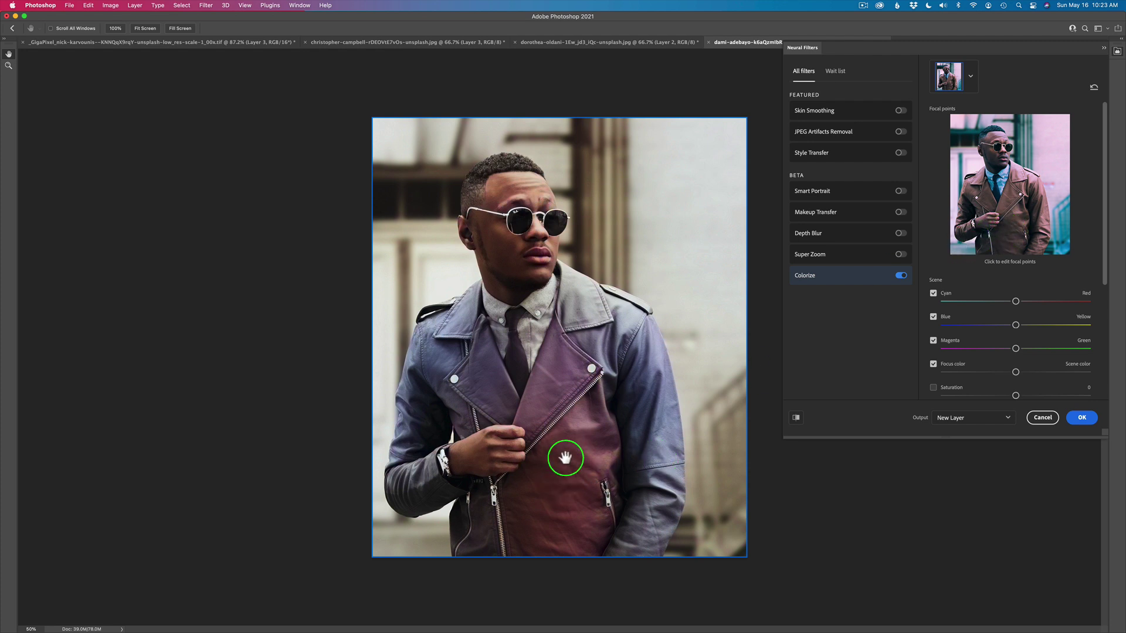
Add a Colorize focal point on the lower part of the jacket with color 6d8ca3 and reduce its size.
click(1008, 234)
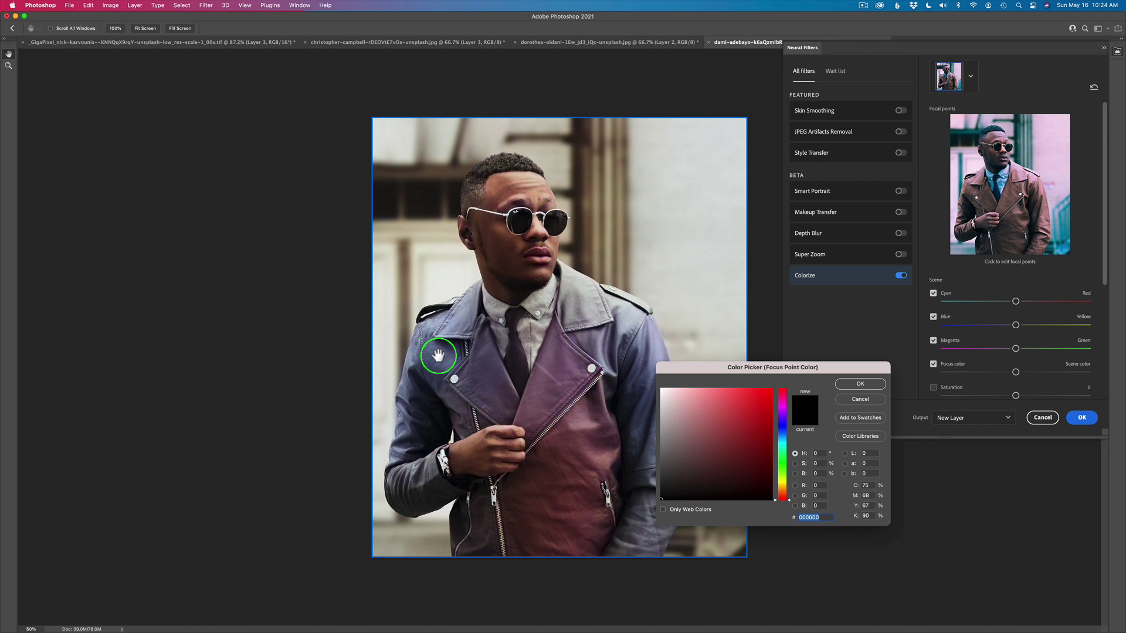
click(782, 435)
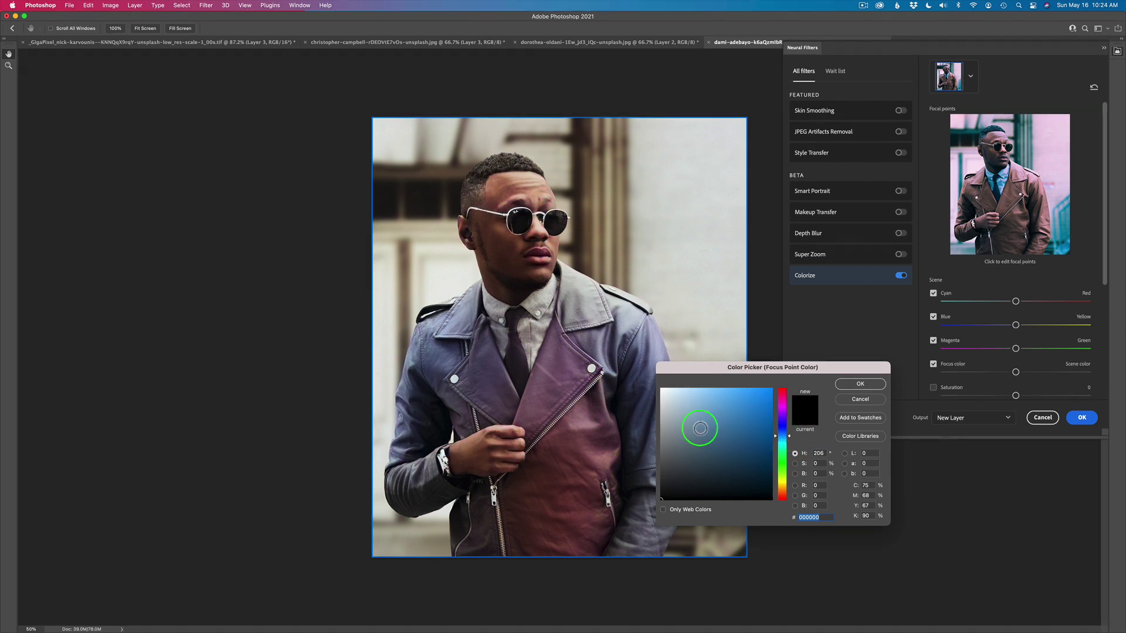
click(697, 429)
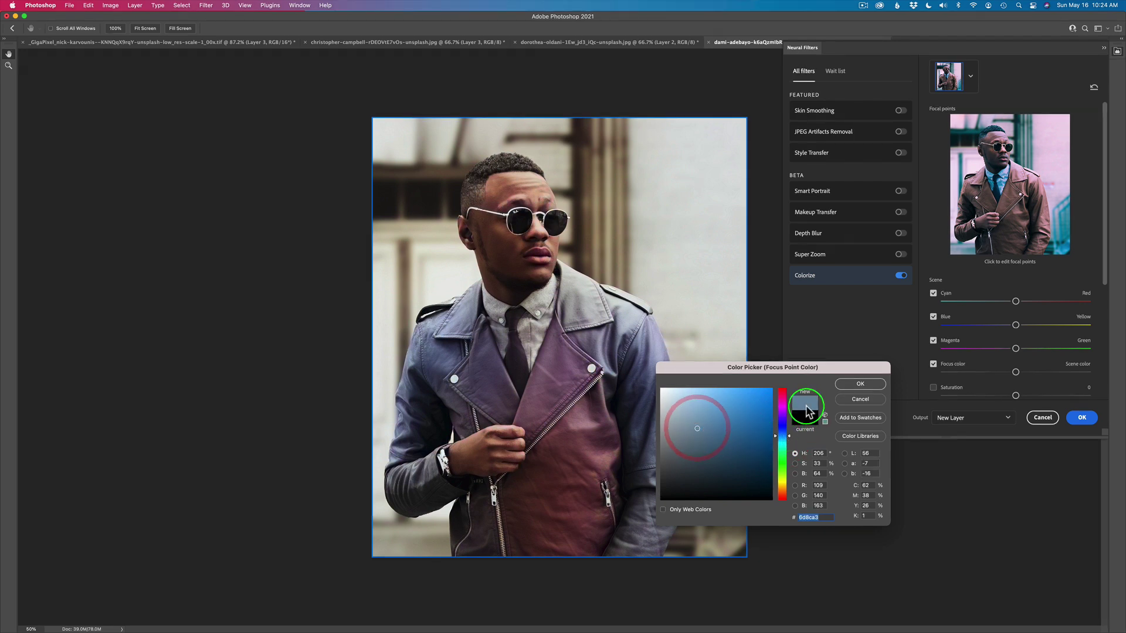
click(860, 384)
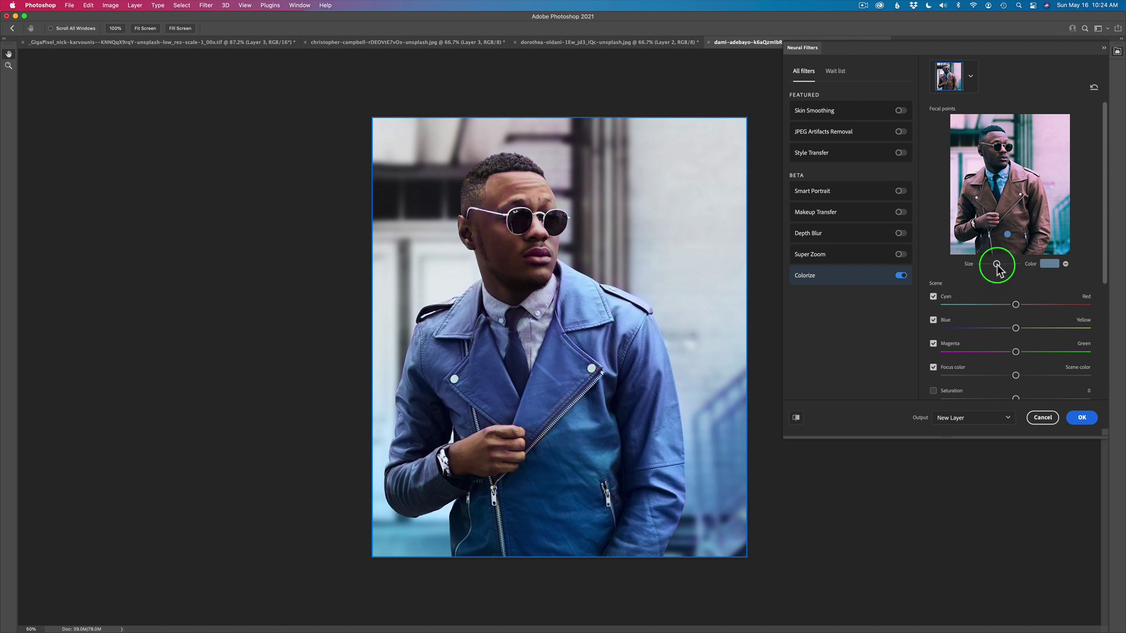
drag(997, 265, 989, 271)
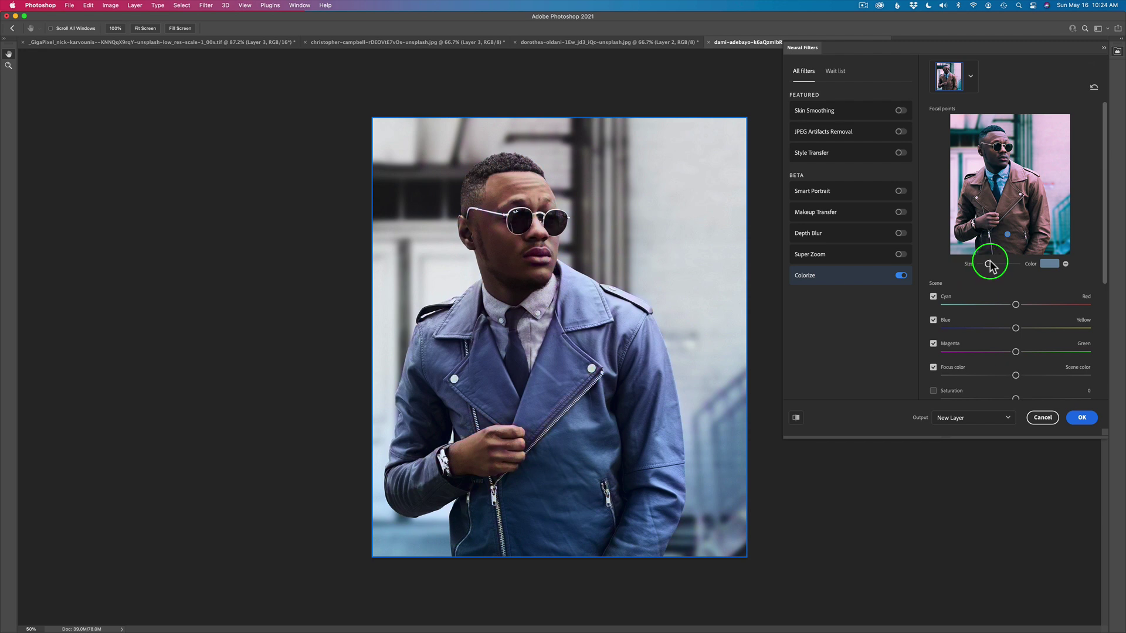
drag(987, 268, 986, 269)
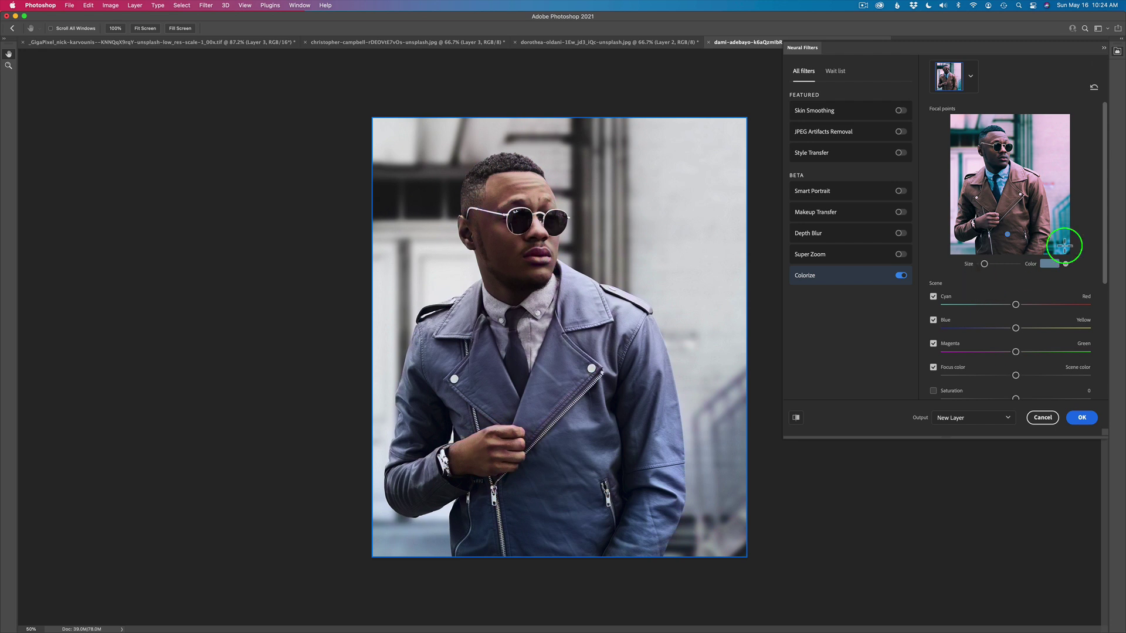
Set the Colorize saturation of the jacket portrait to +13.
drag(1105, 244, 1101, 284)
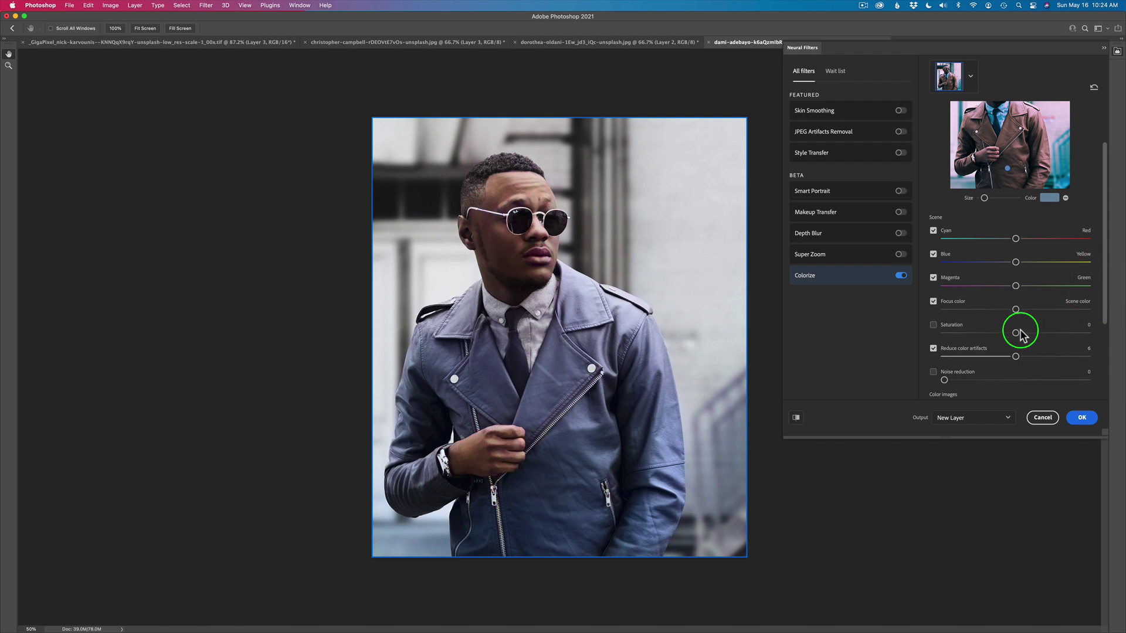
drag(1016, 333, 1031, 333)
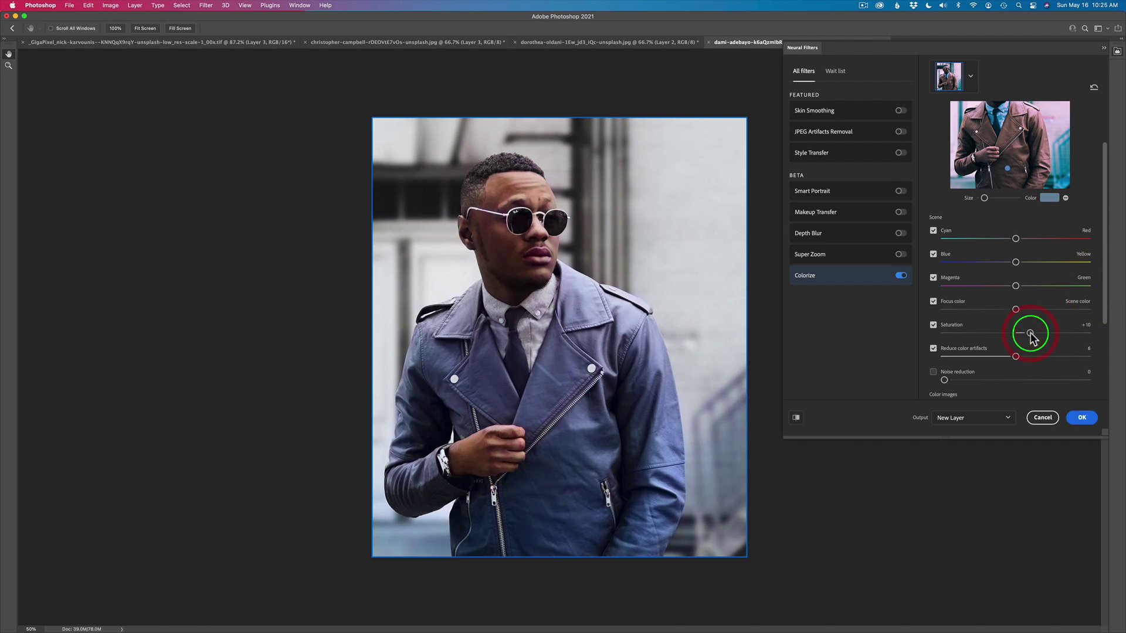
drag(1030, 333, 1034, 333)
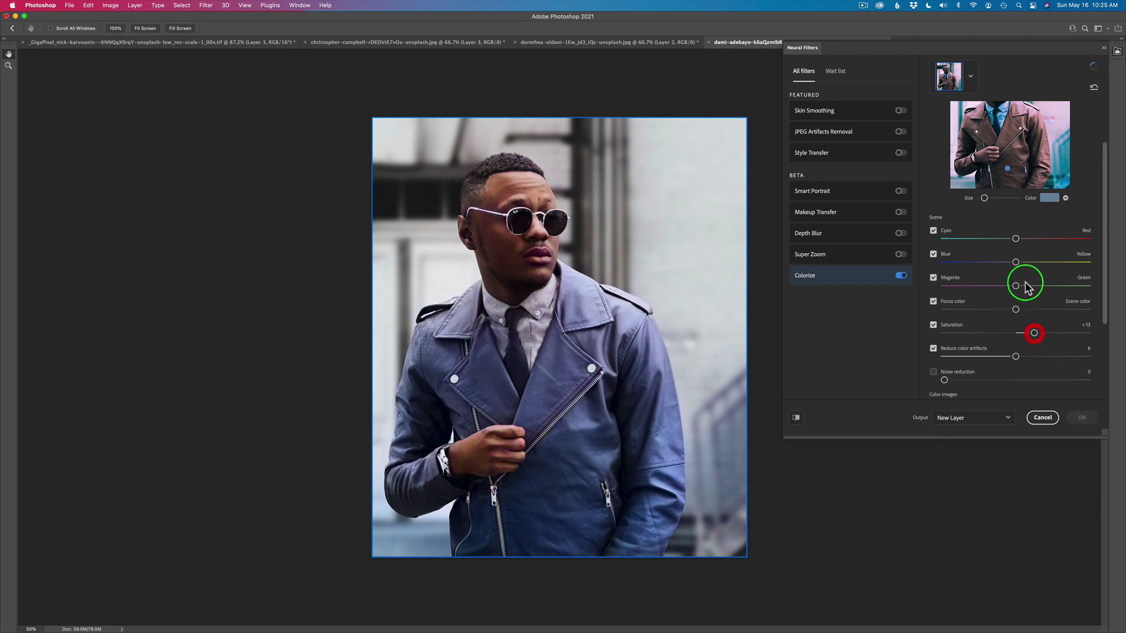
click(985, 199)
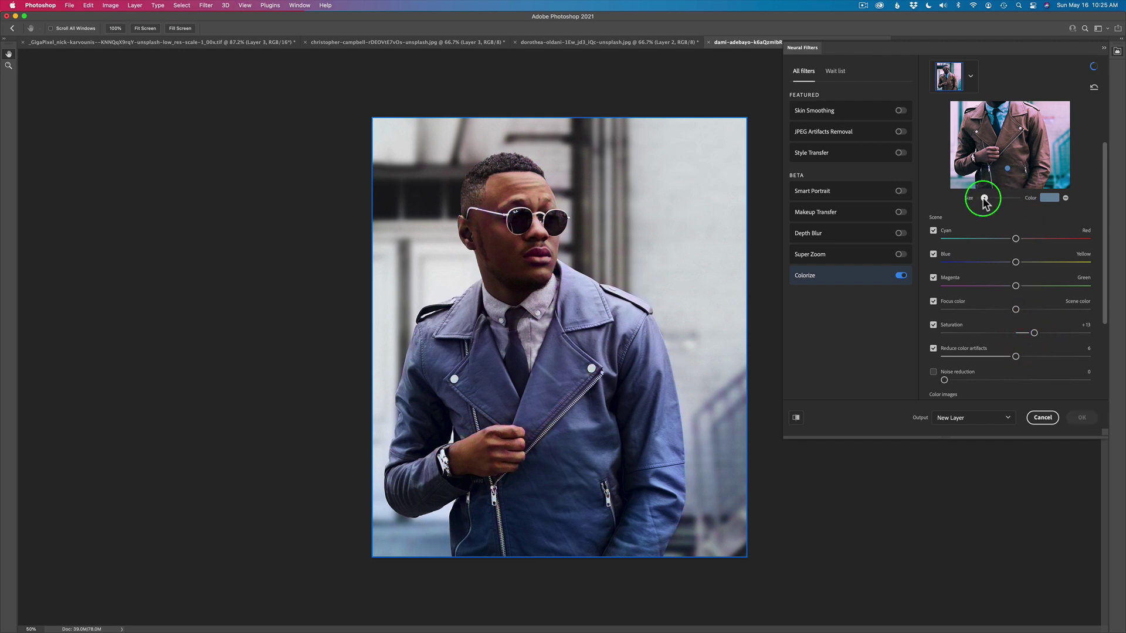
mouse_move(985, 199)
mouse_down()
mouse_move(973, 199)
mouse_move(984, 202)
mouse_up()
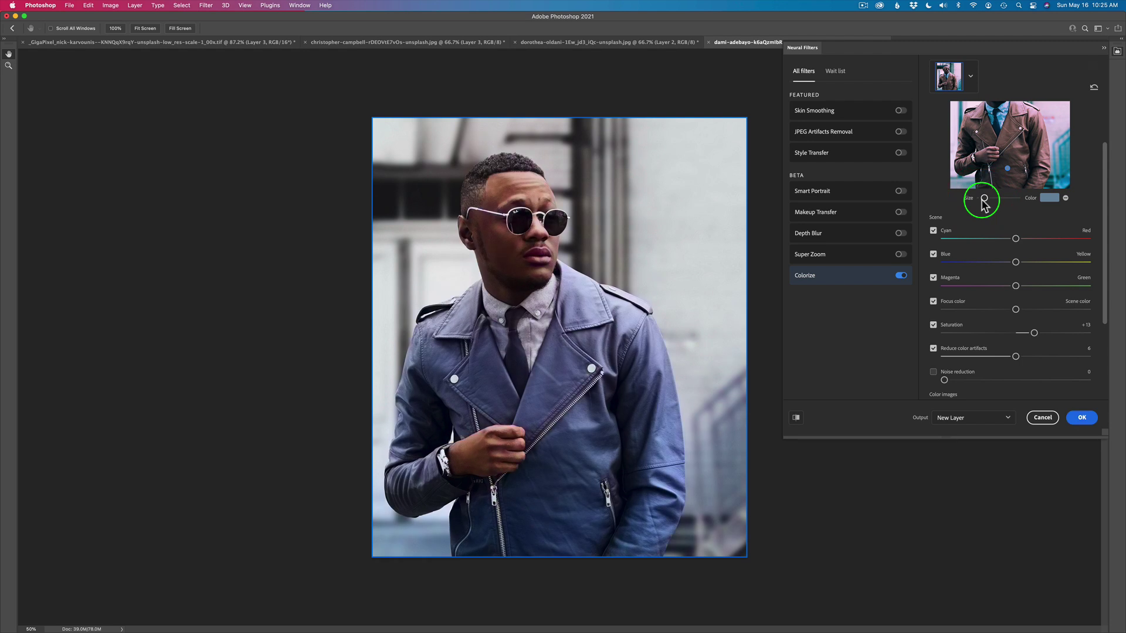
Shift the color balance slightly toward yellow and slightly toward red, and compare the preview with the original.
mouse_move(1013, 262)
mouse_down()
mouse_move(1003, 267)
mouse_move(1027, 265)
mouse_up()
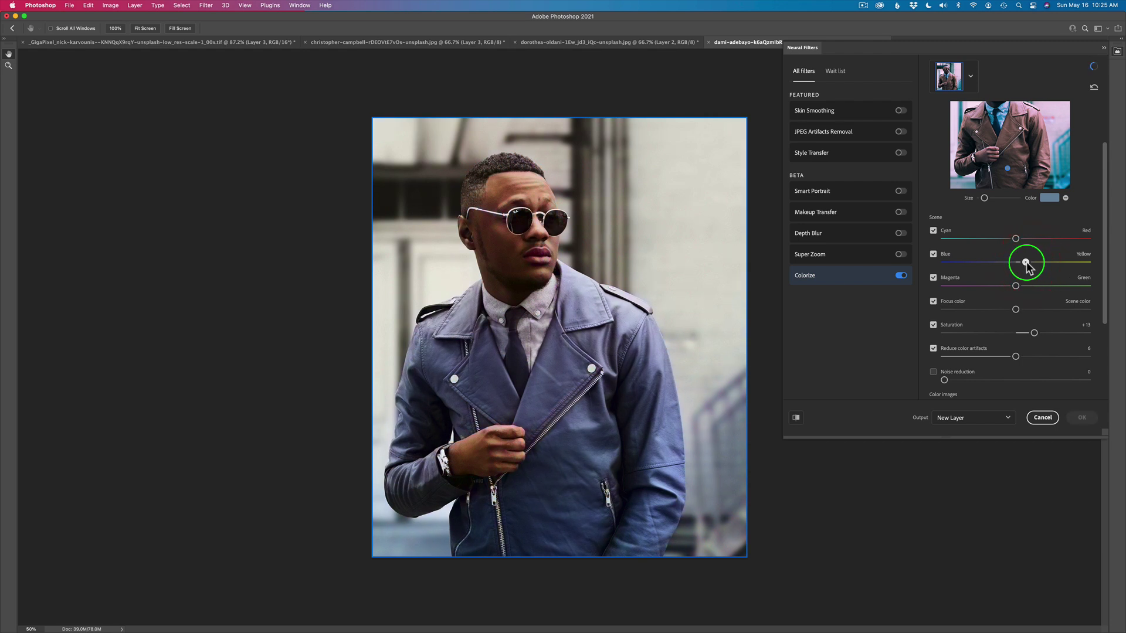
drag(1017, 238, 1021, 243)
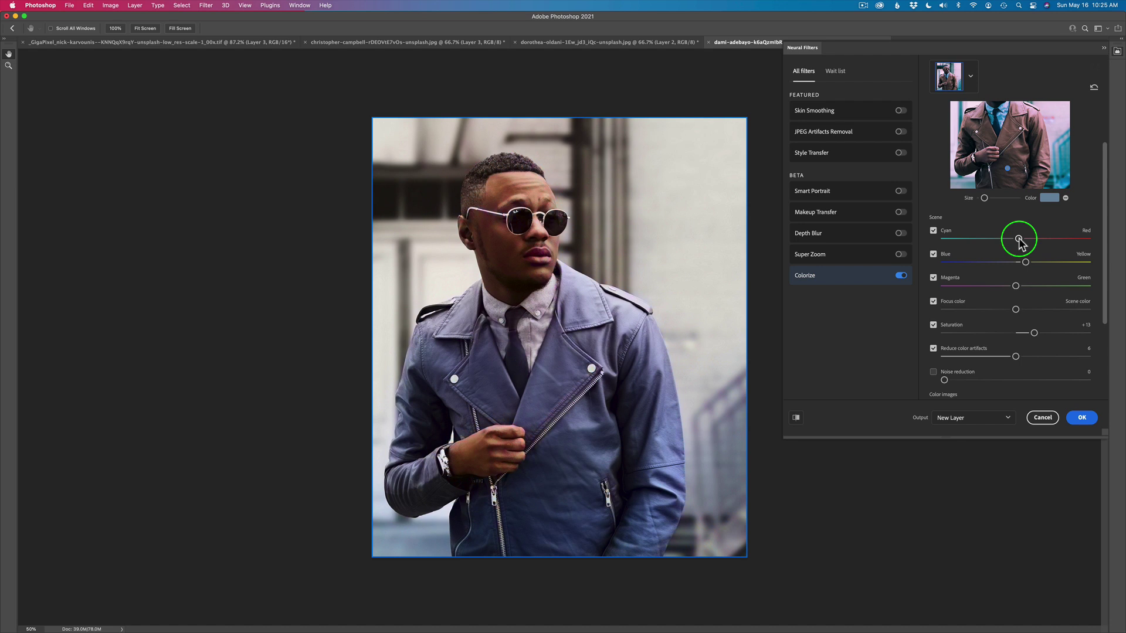
click(796, 418)
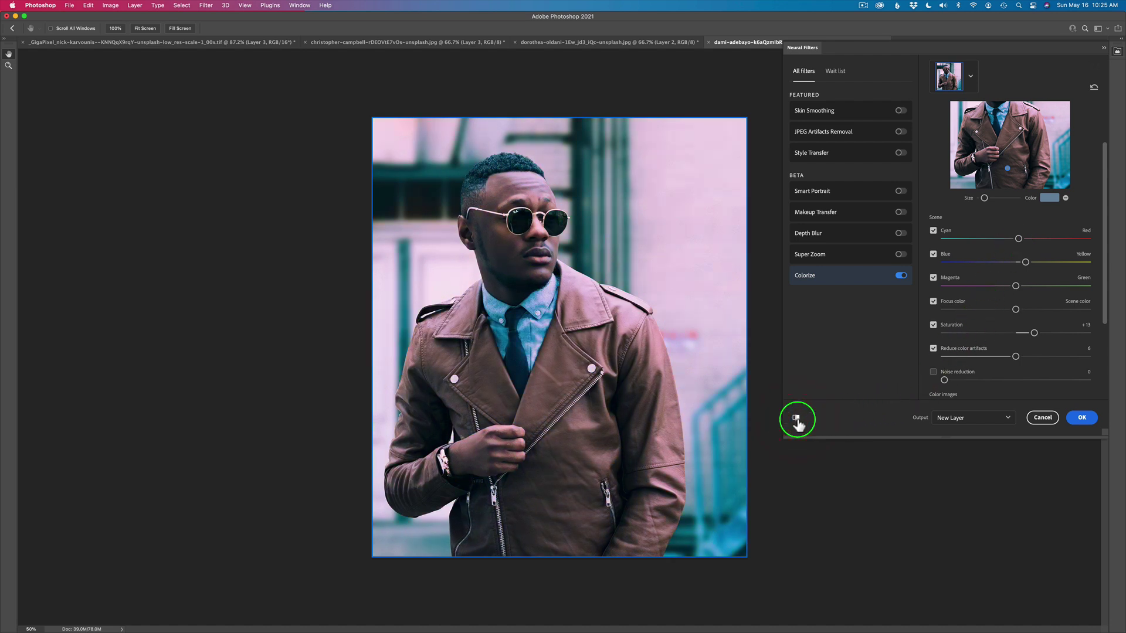
click(797, 418)
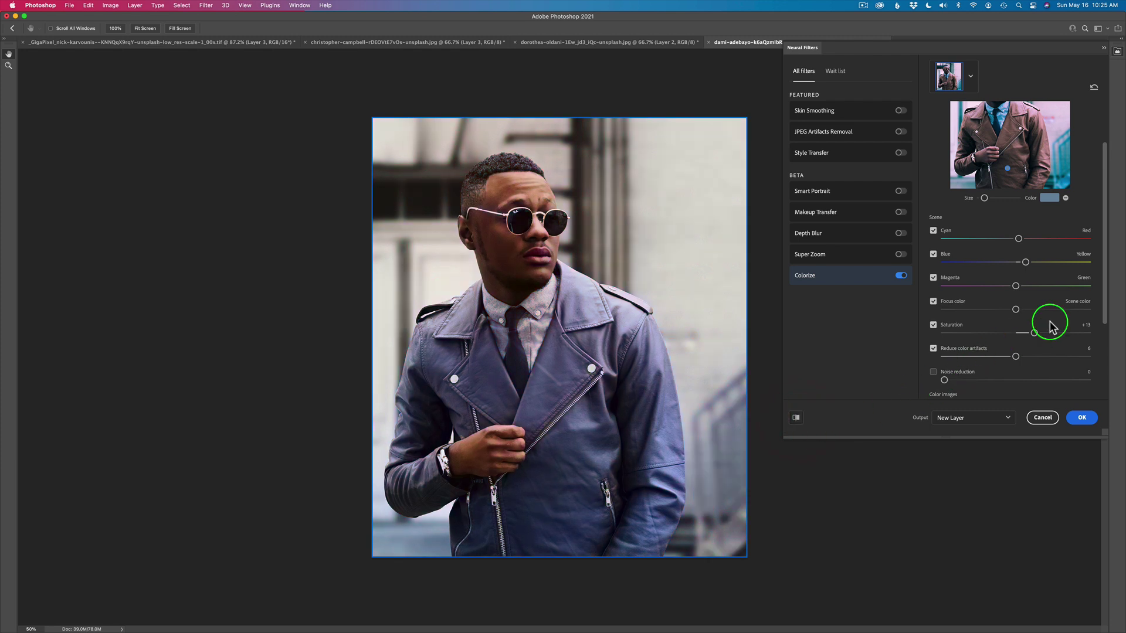
Apply Colorize with saturation +10 to a new layer and compare it with the original jacket portrait.
drag(1035, 333, 1030, 333)
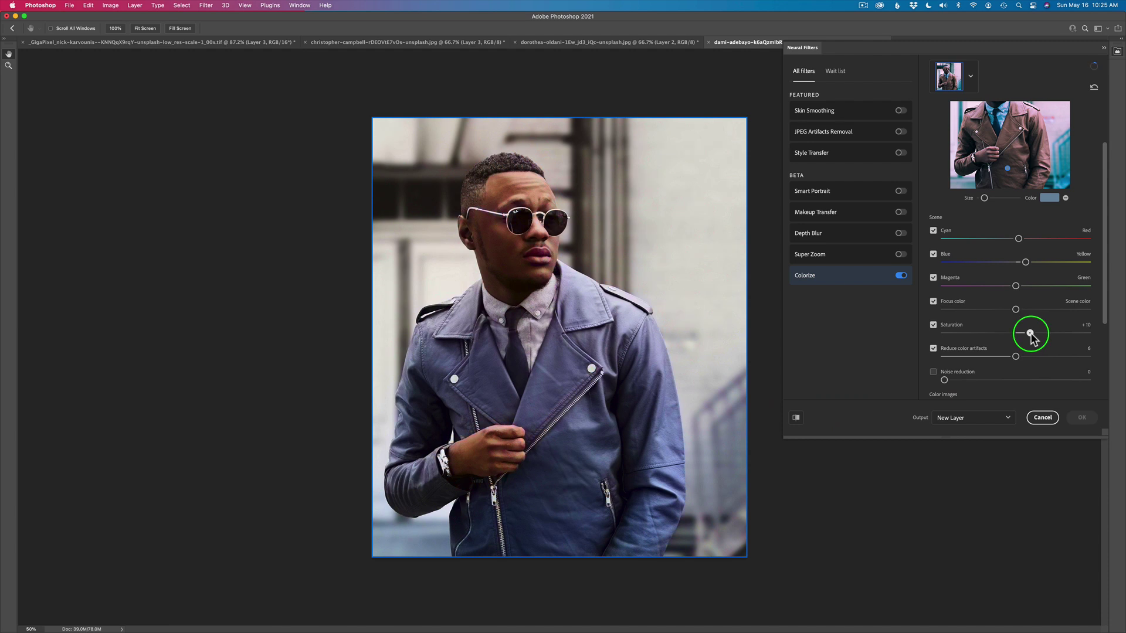
click(1084, 420)
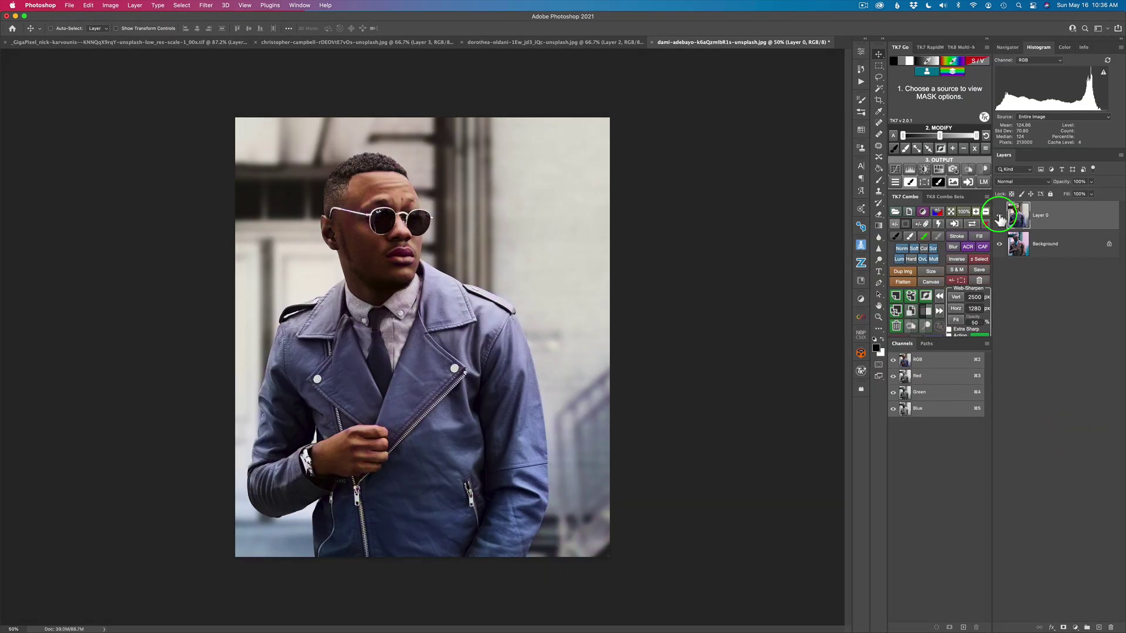
click(999, 216)
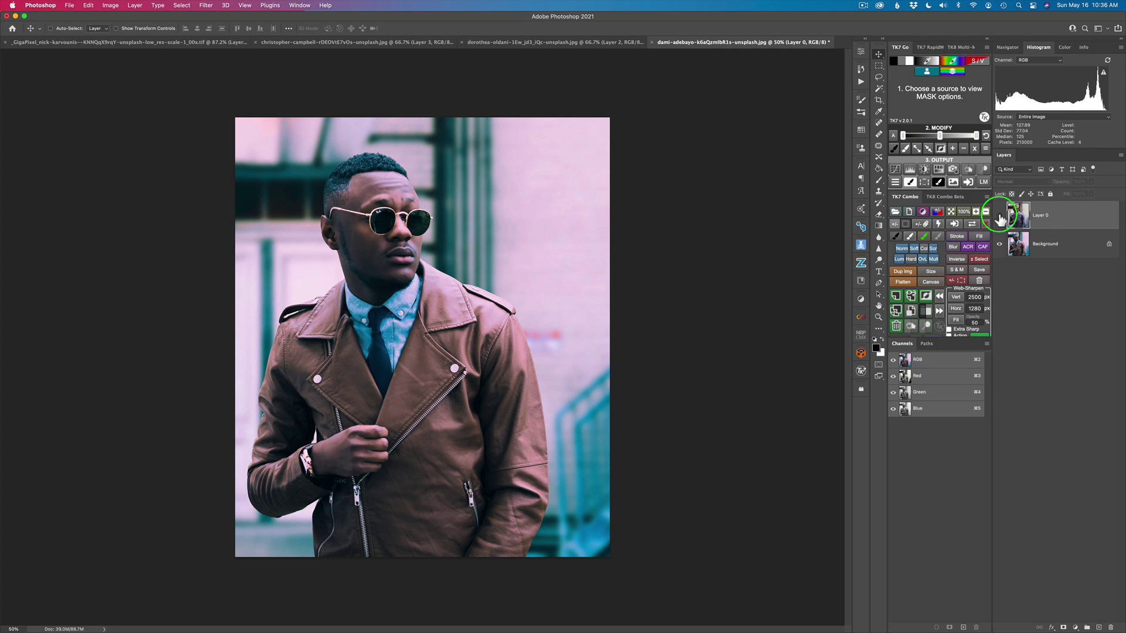
click(999, 217)
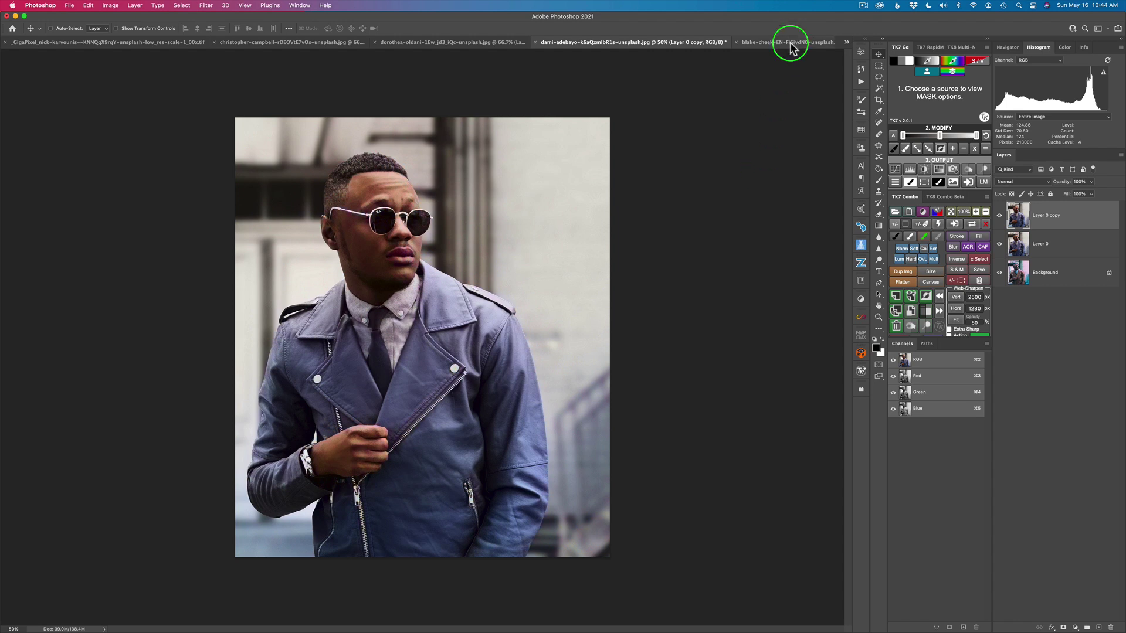
Switch to the sepia photo of the chess player and enable the Colorize neural filter.
click(790, 44)
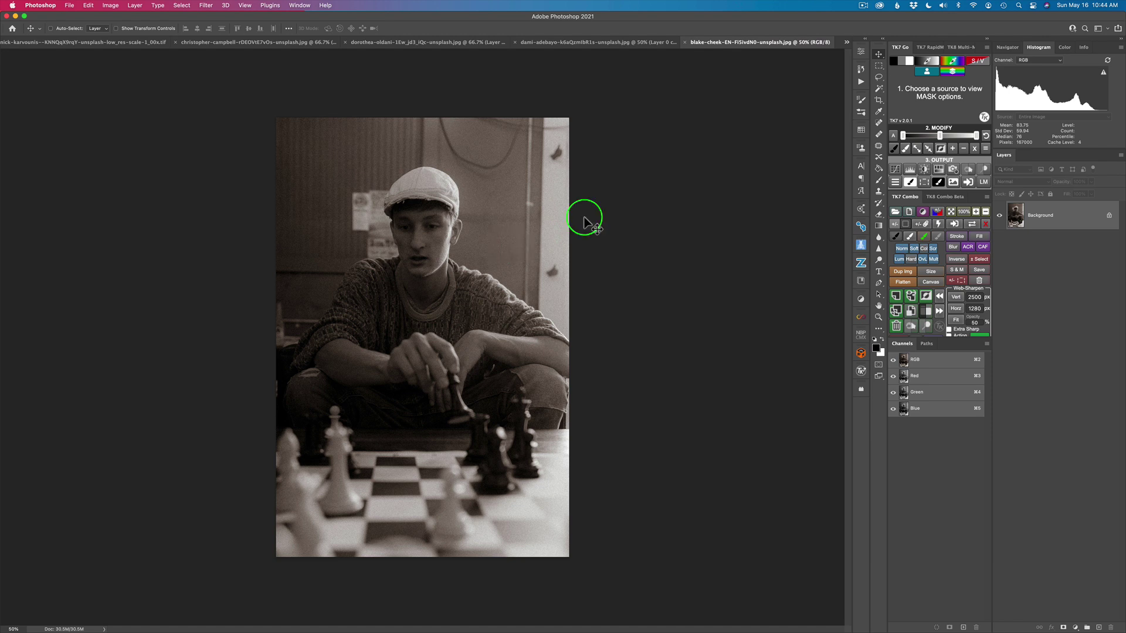
click(206, 6)
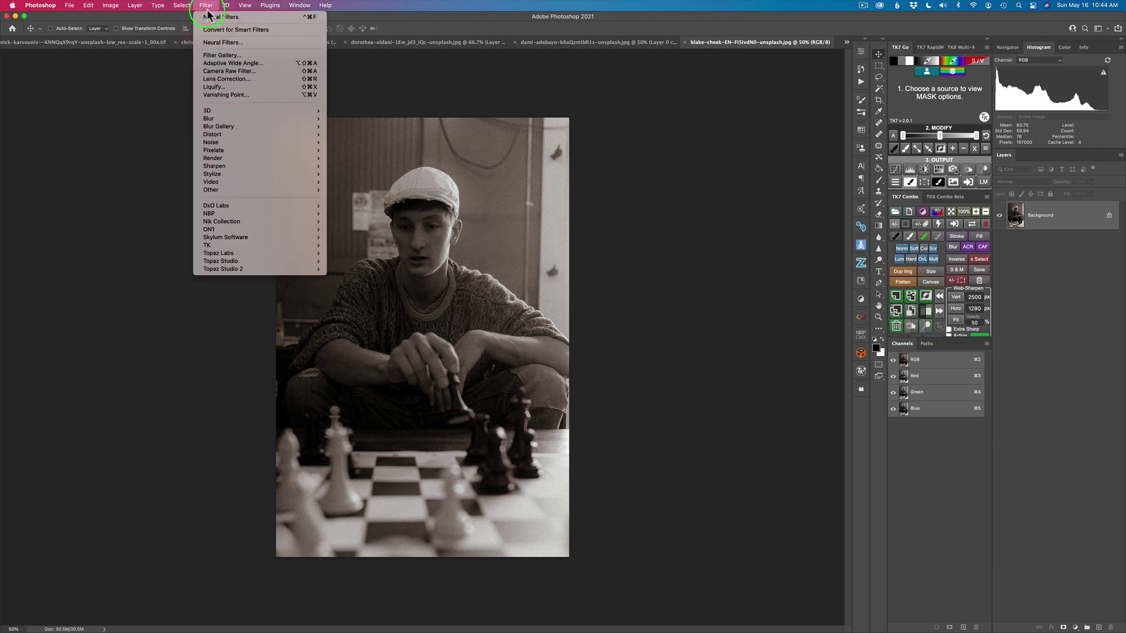
click(216, 42)
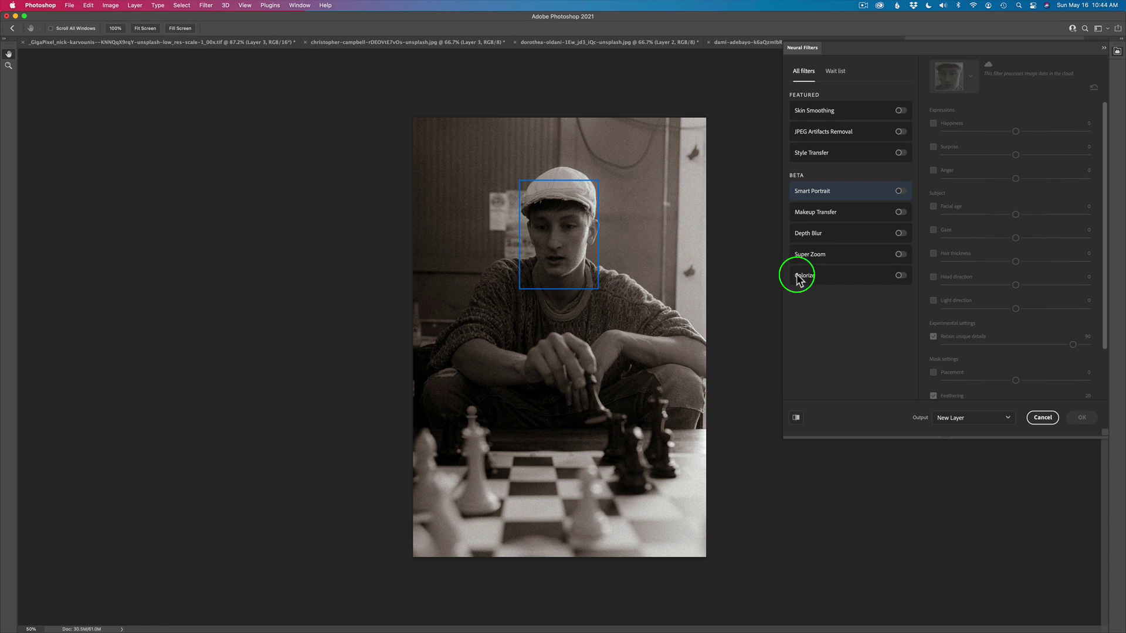
click(900, 276)
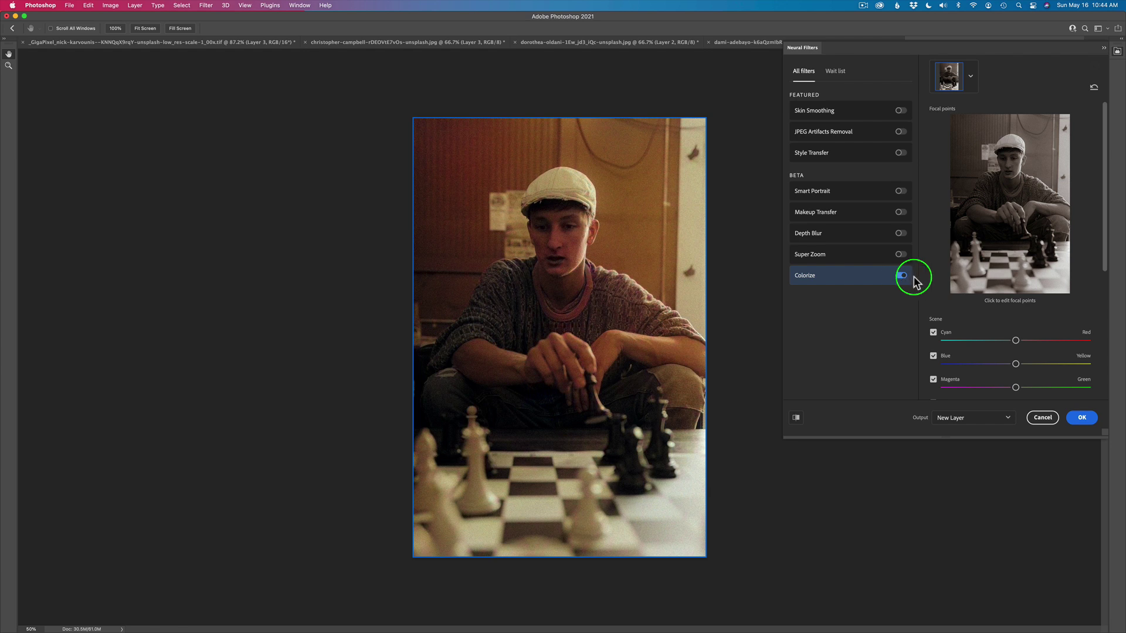
Set the Colorize profile of the chess photo to Retro high contrast.
drag(1103, 223, 1106, 382)
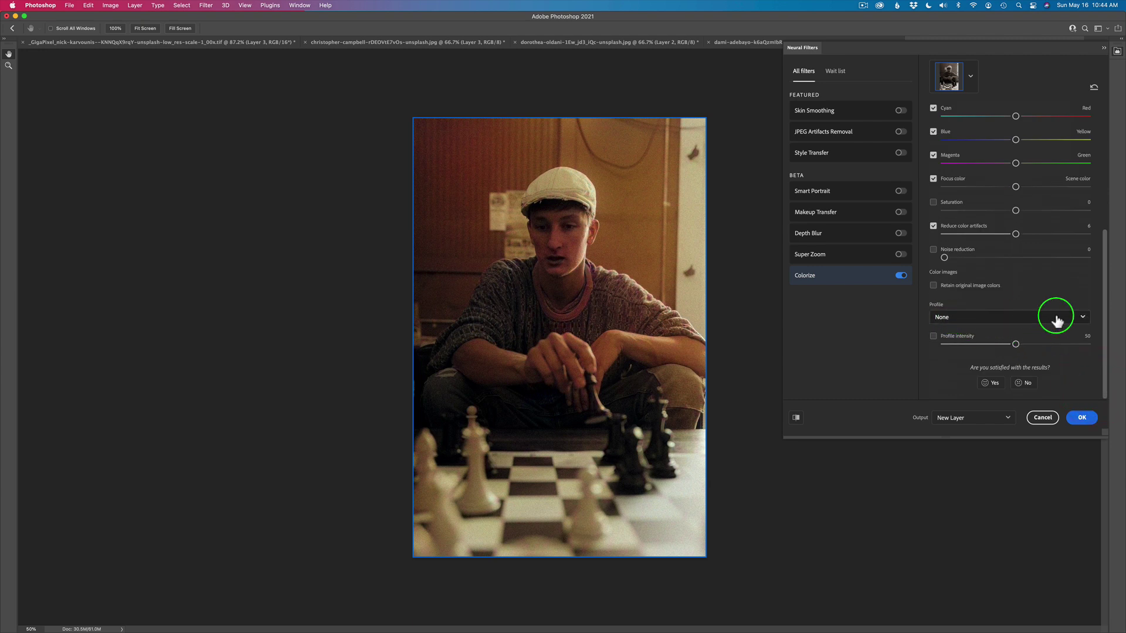
click(1083, 317)
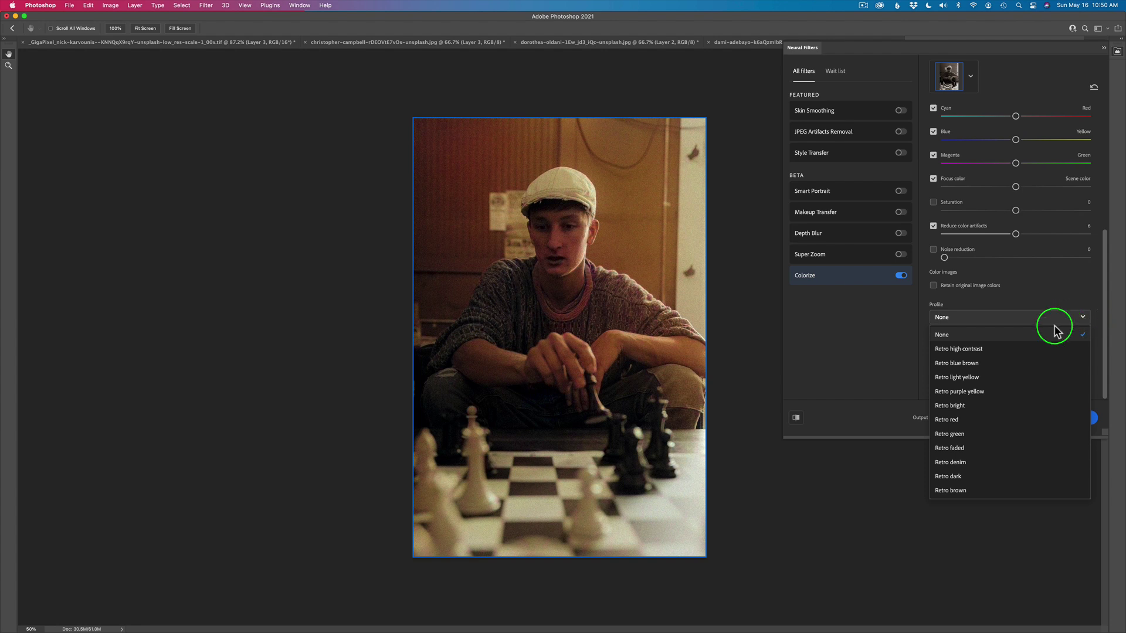
click(968, 351)
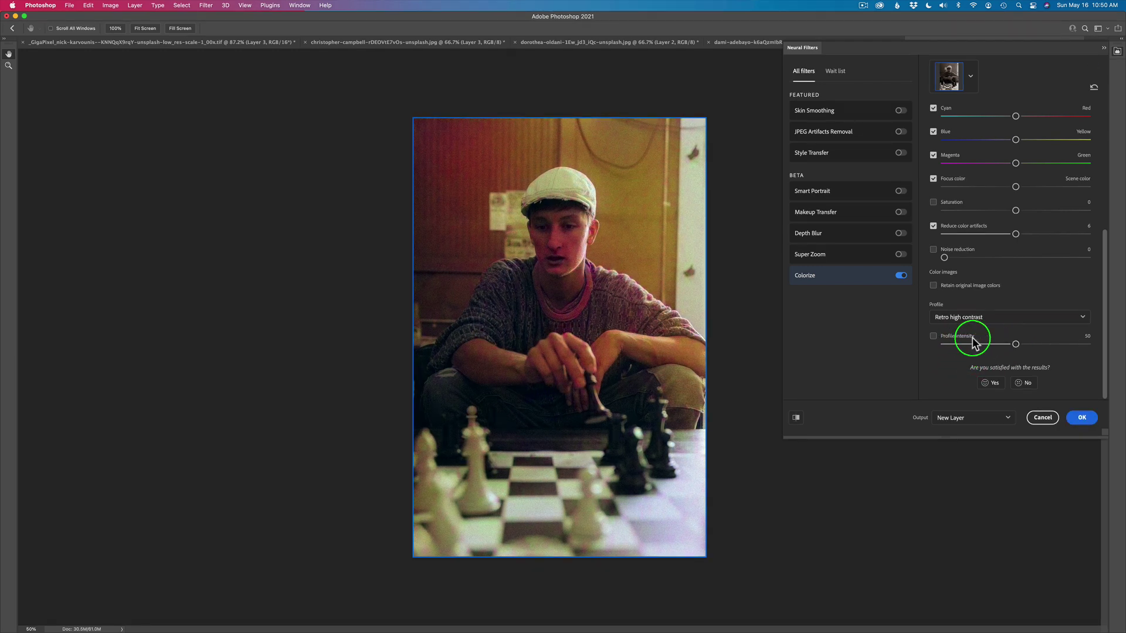
Lower the profile intensity of the Retro high contrast look on the chess photo to 23.
drag(1015, 344, 1008, 346)
click(985, 345)
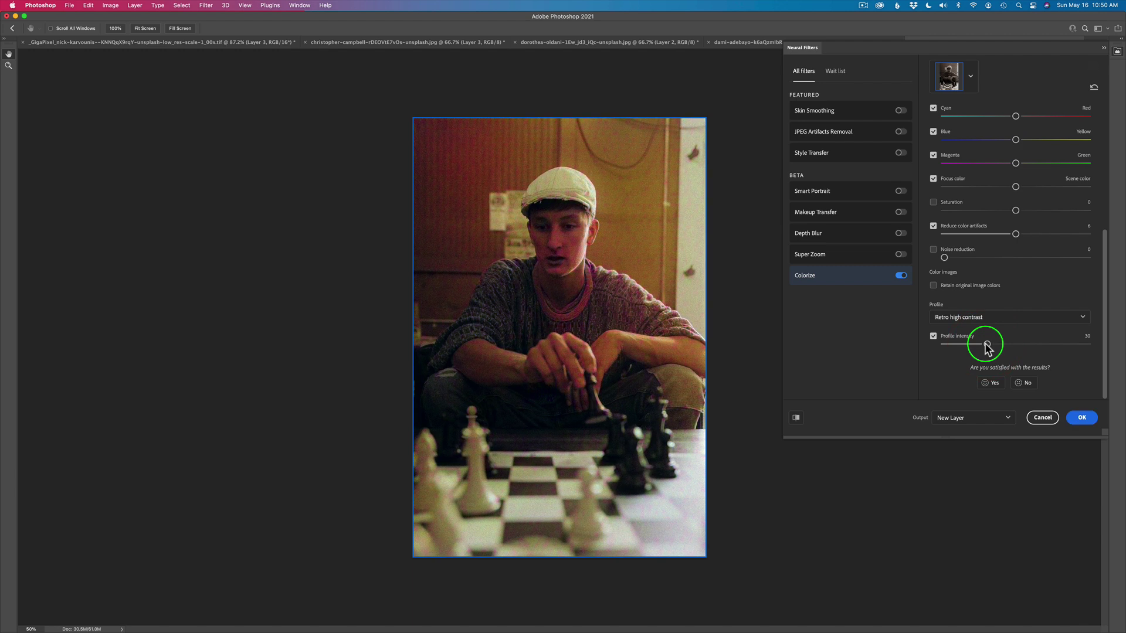
drag(987, 345, 976, 346)
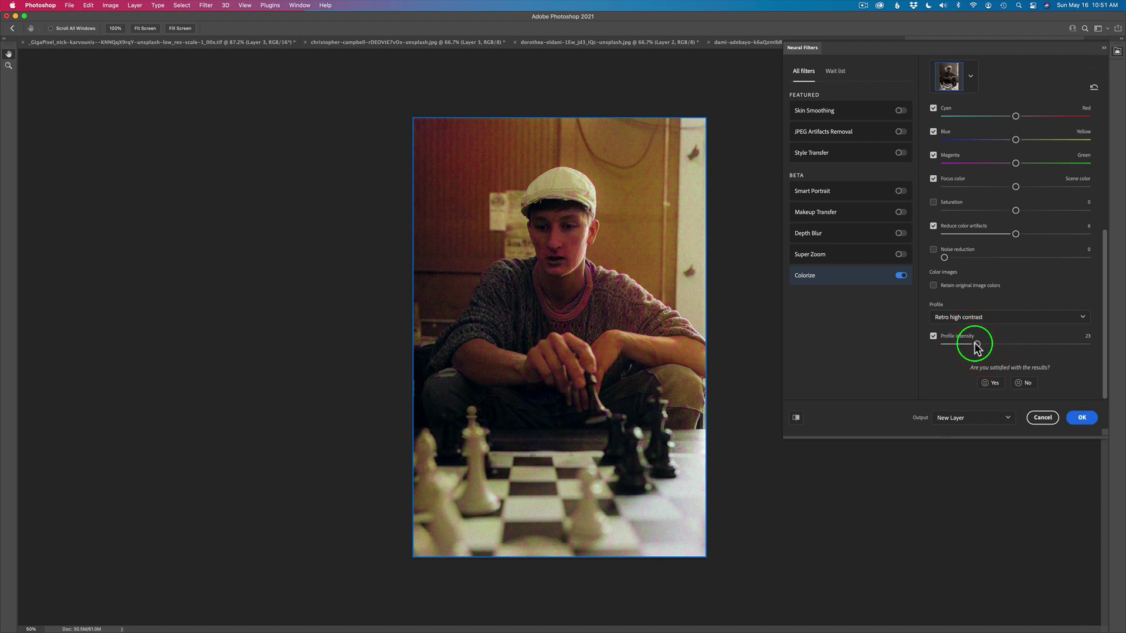
Try the Retro blue brown profile on the chess photo with a profile intensity of 39.
click(1083, 317)
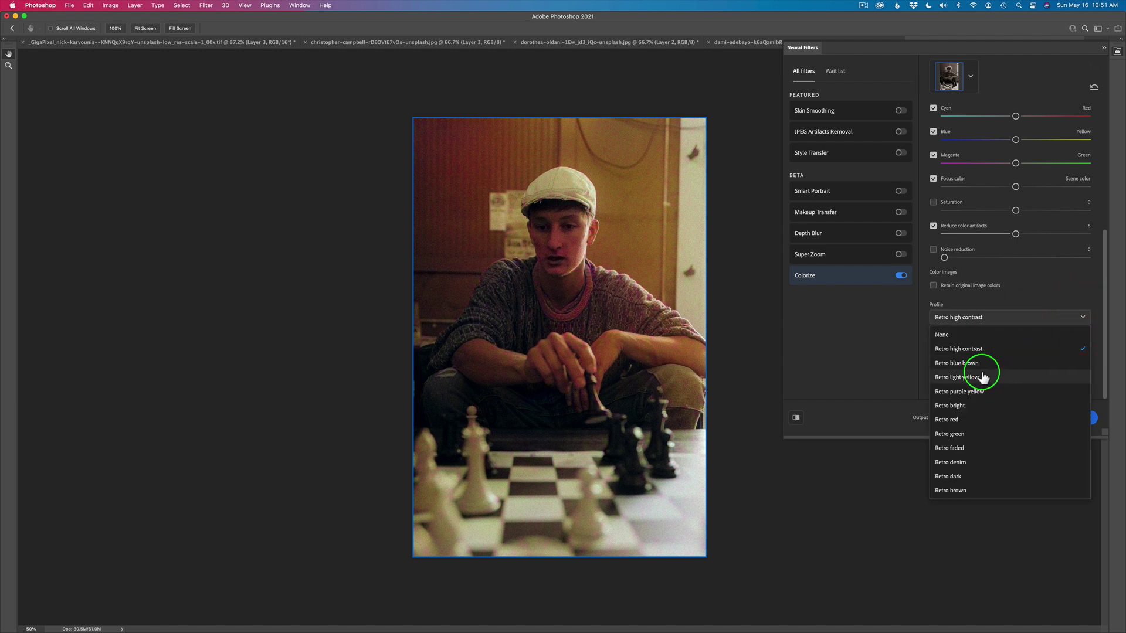
click(976, 364)
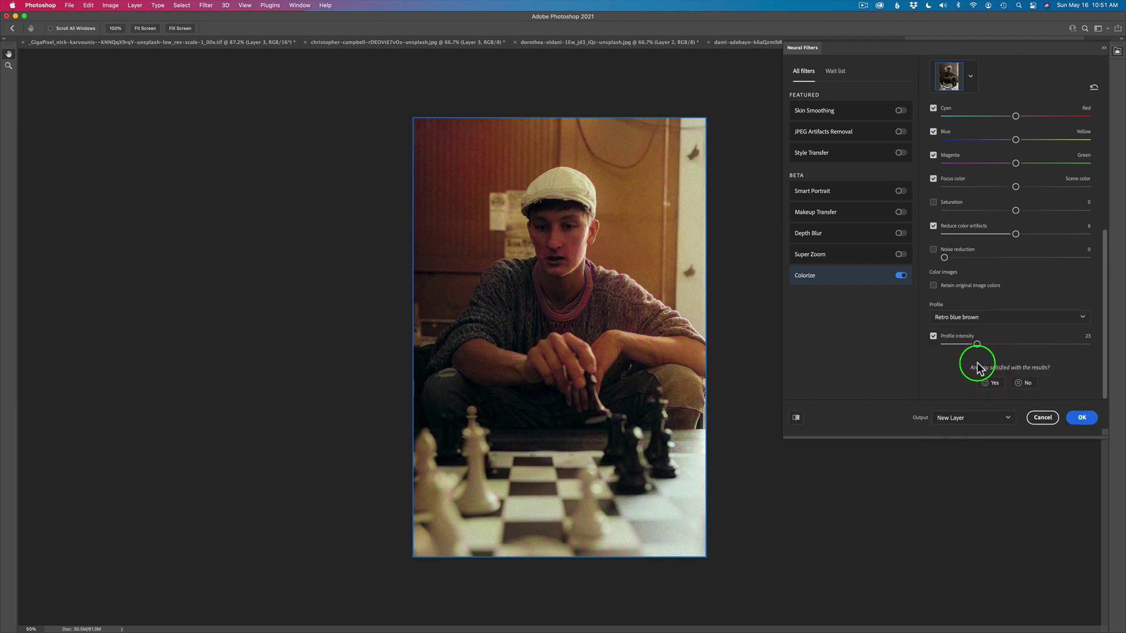
click(1000, 344)
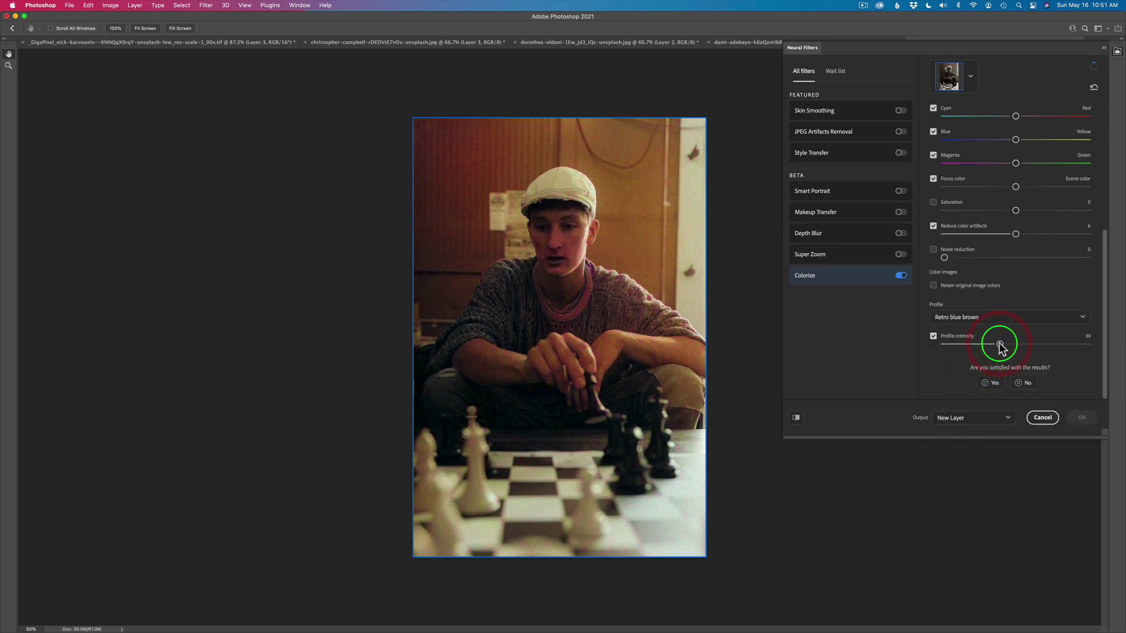
Set the Colorize profile to Retro faded with an intensity of 32 and apply the filter to a new layer.
click(1081, 318)
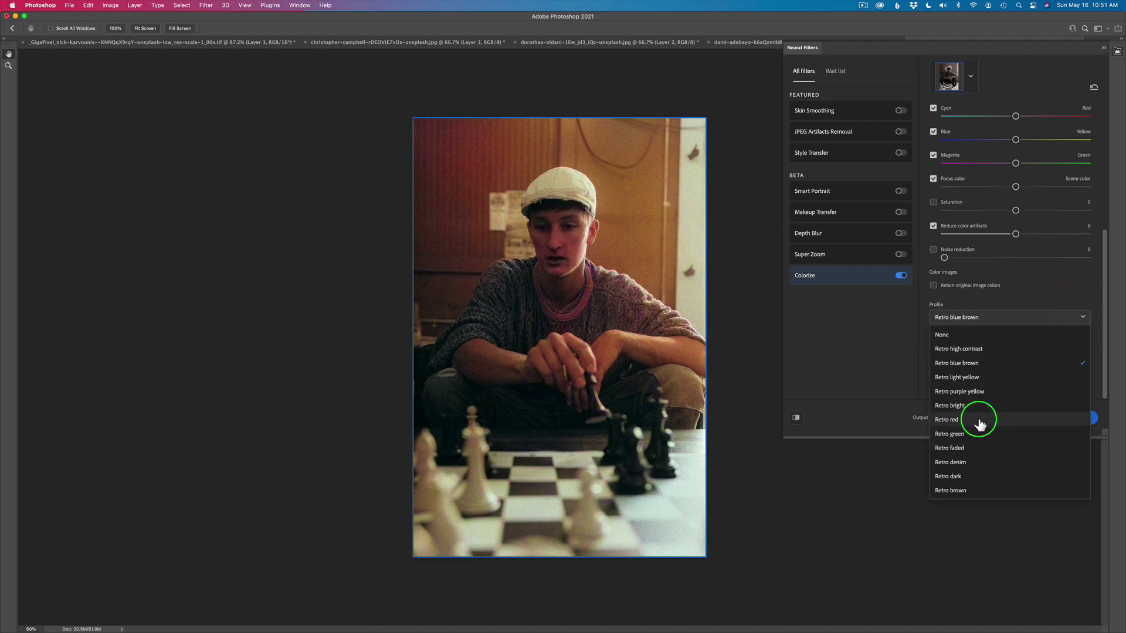
click(960, 449)
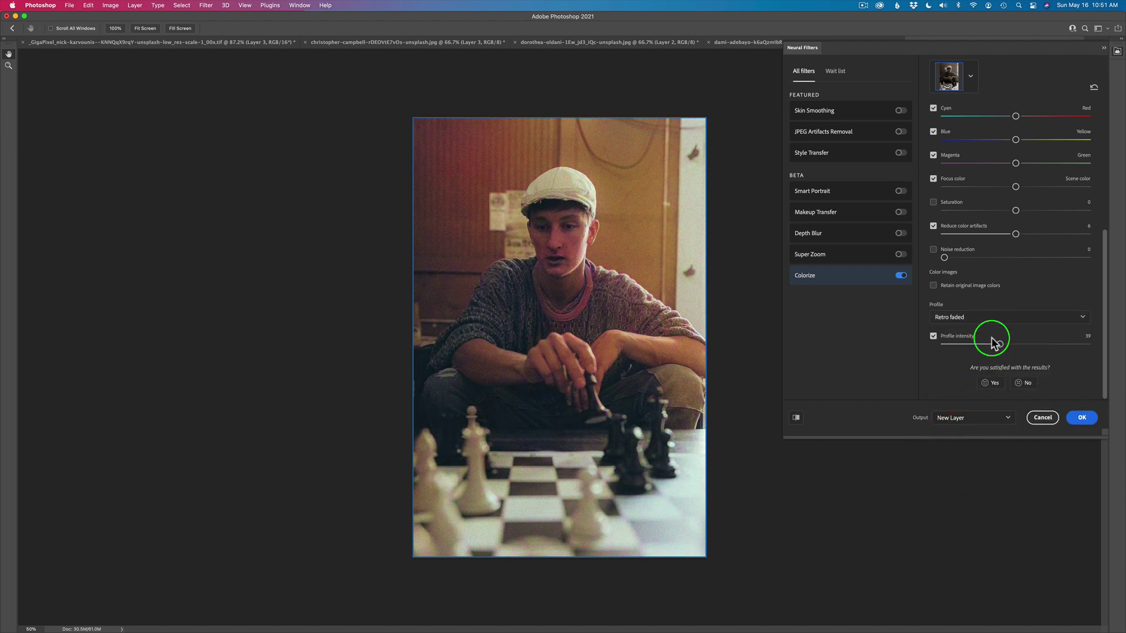
drag(998, 344, 990, 343)
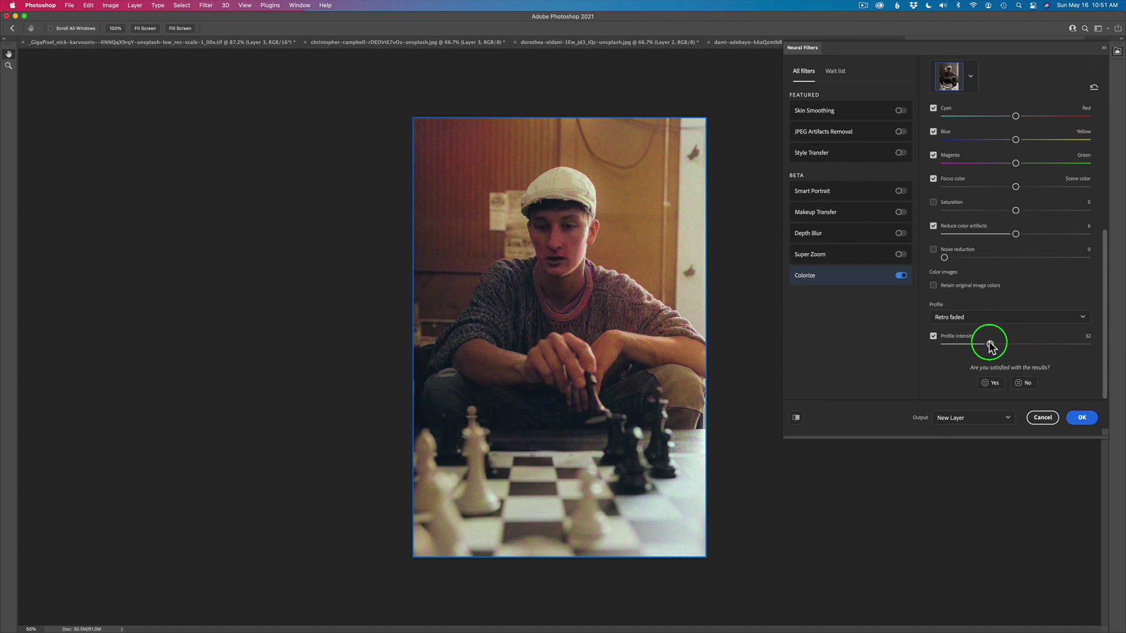
click(1082, 418)
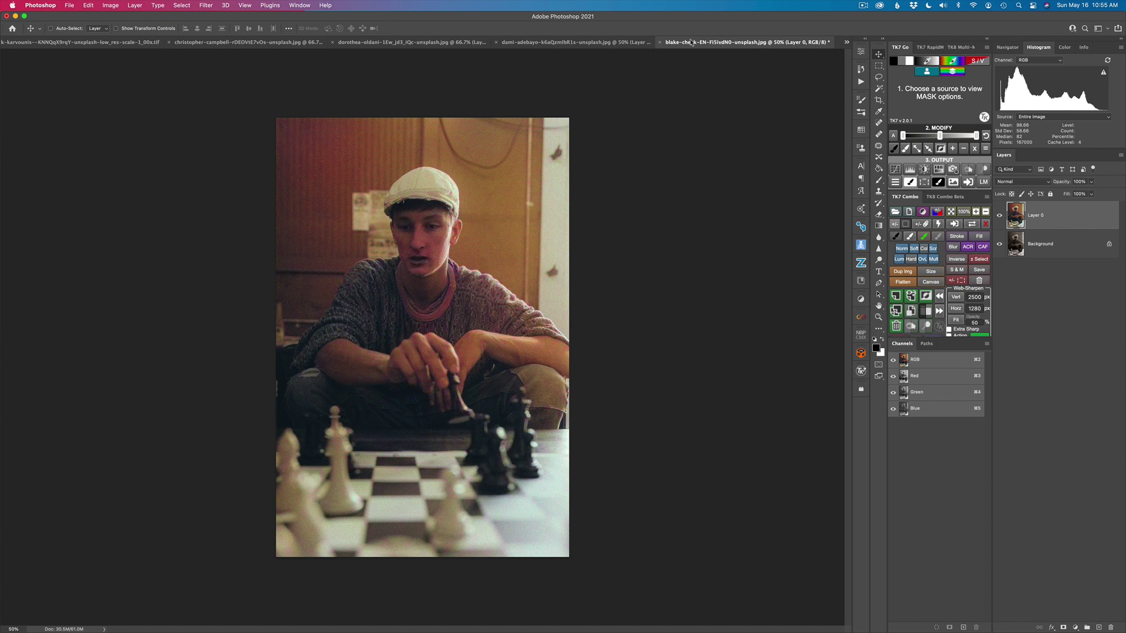
Review the colorized results in the other open documents, including the jacket portrait, the mountain lake and the woman's portrait.
click(588, 42)
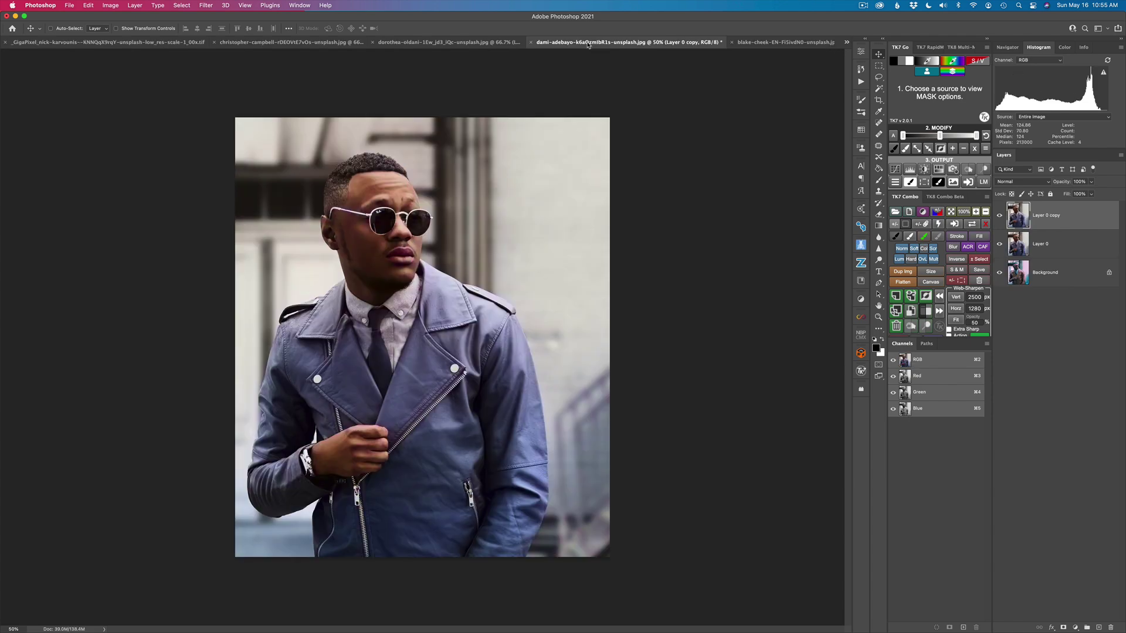
click(442, 45)
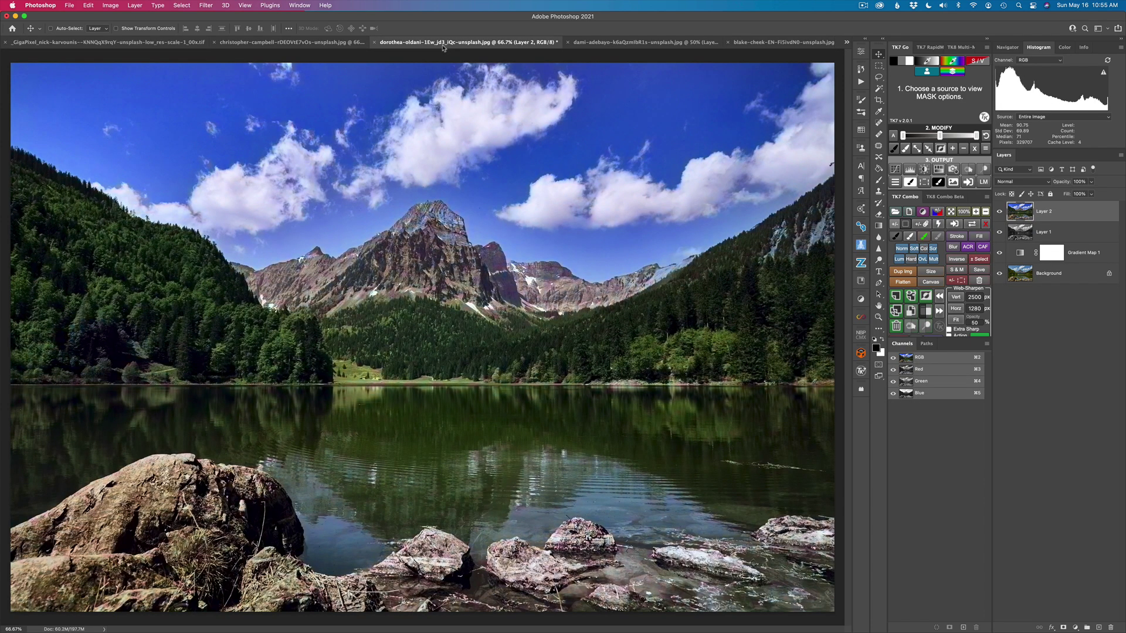
click(309, 43)
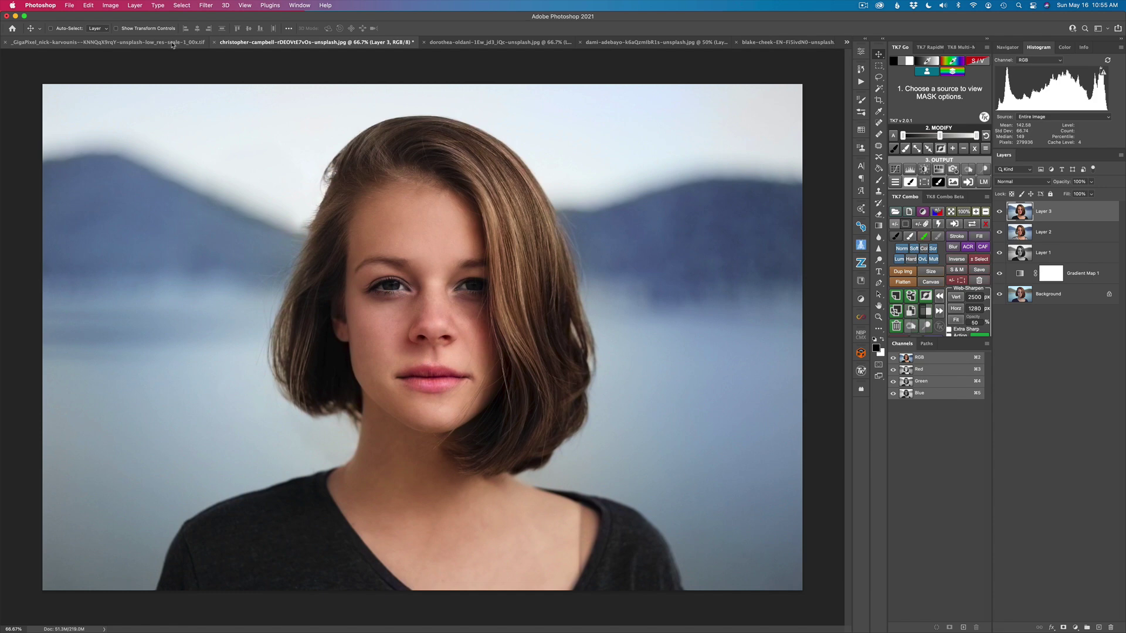
click(175, 42)
click(348, 43)
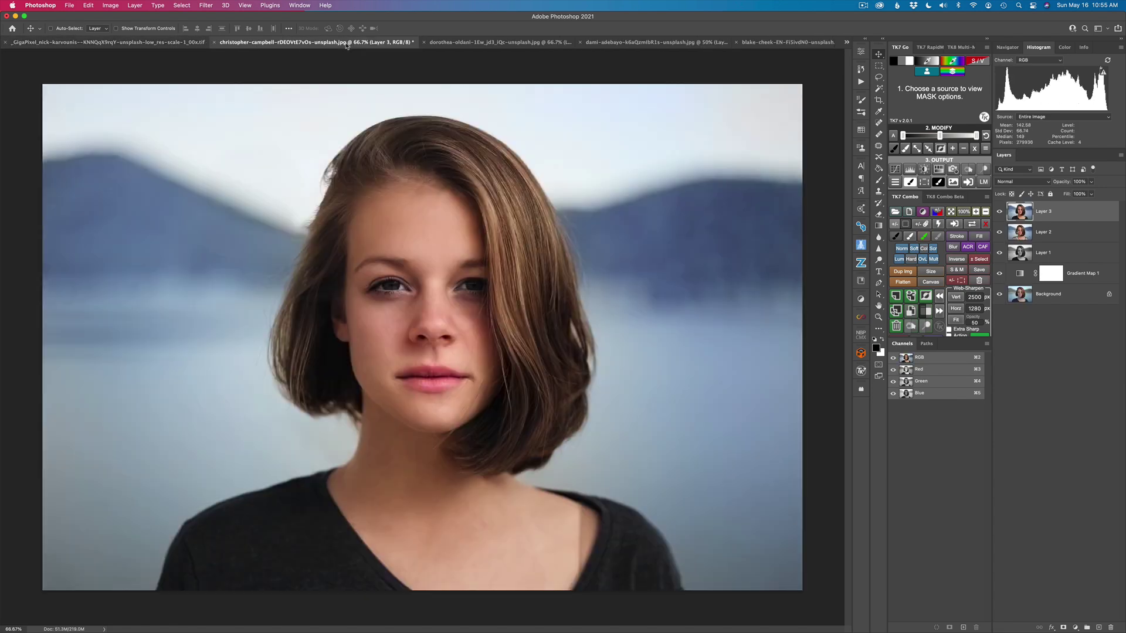